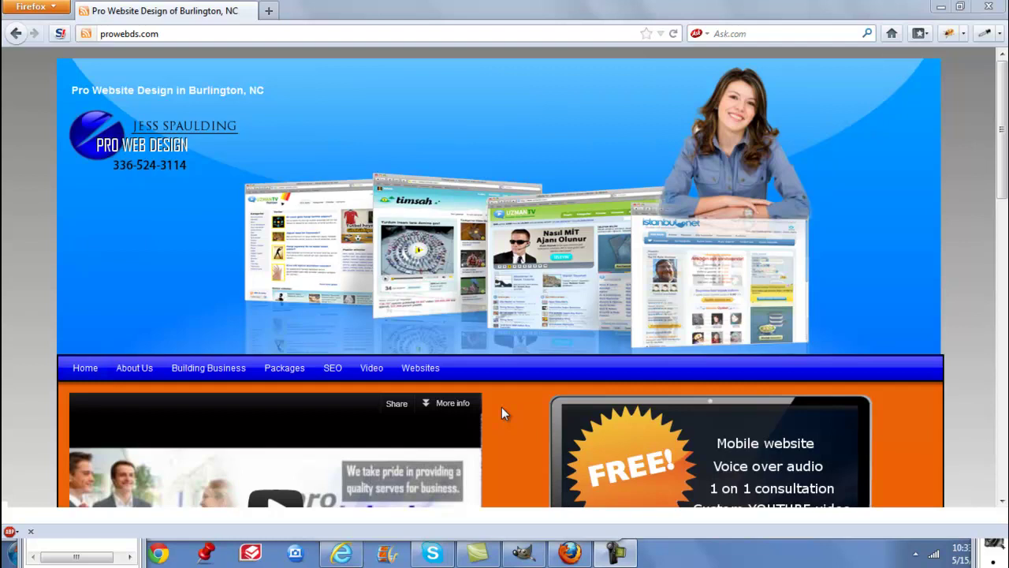
# Browse the tutorial slideshow to the step 2 design-package slide
pyautogui.scroll(-4, 499, 409)
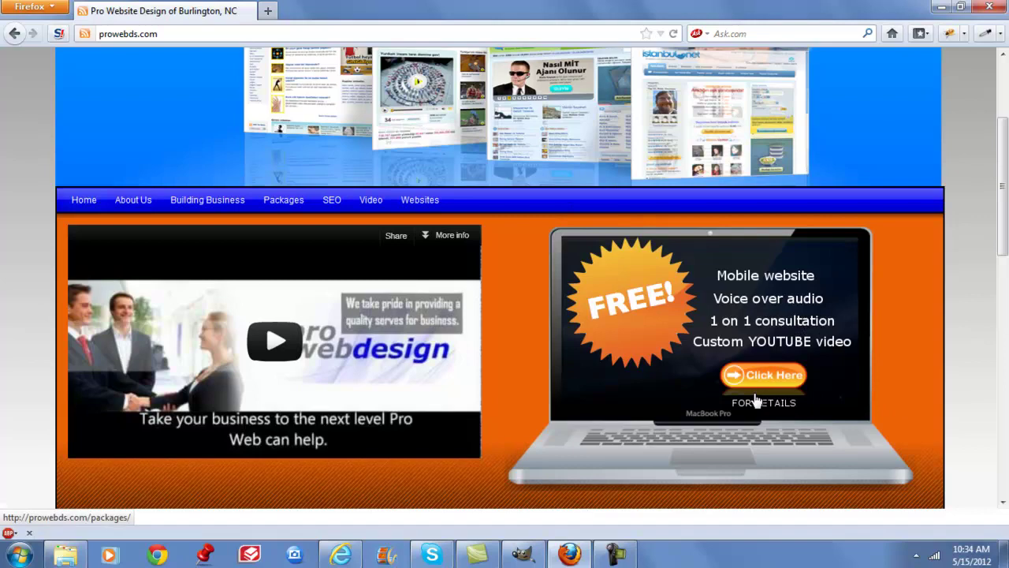
pyautogui.scroll(-4, 756, 401)
pyautogui.scroll(-4, 338, 402)
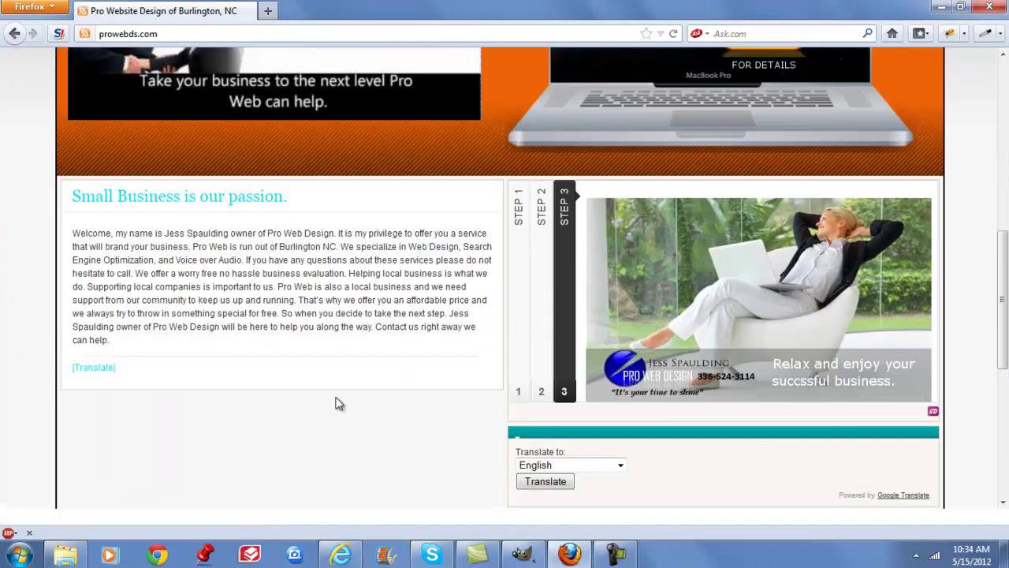
pyautogui.click(516, 293)
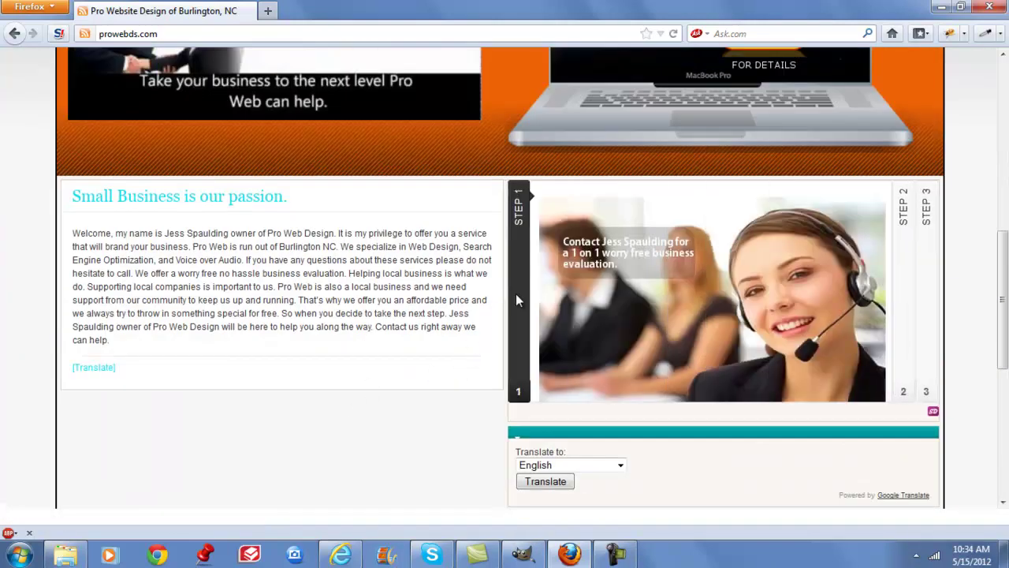
pyautogui.click(900, 288)
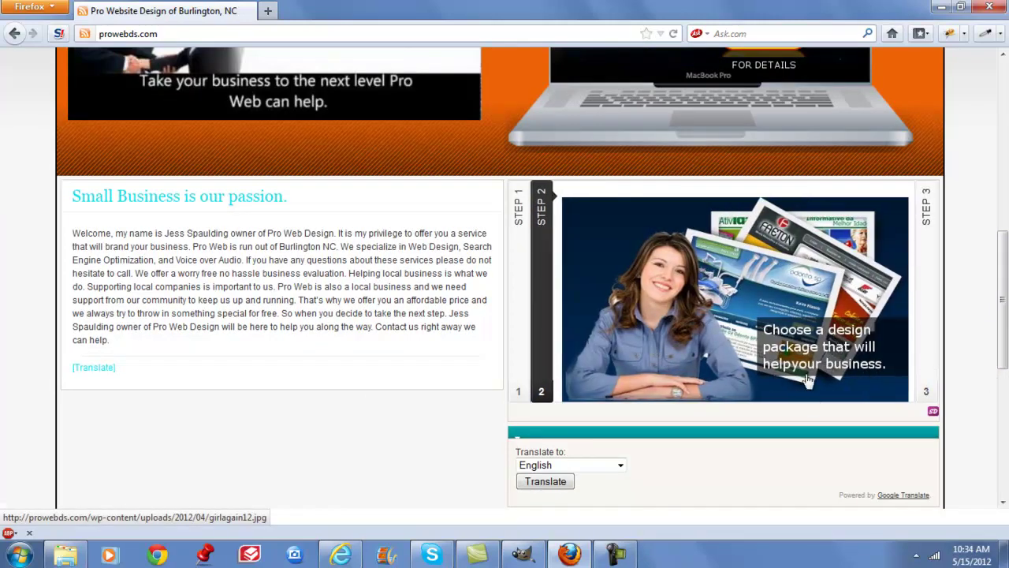
pyautogui.scroll(10, 880, 471)
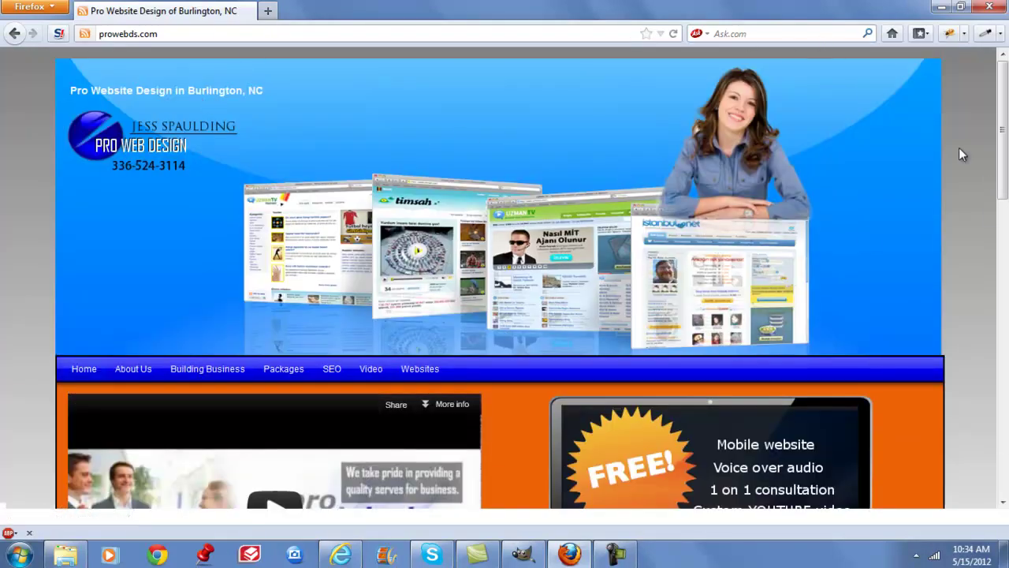
# Create a new blank 1200×400 image in GIMP and reposition the Toolbox beside it
pyautogui.click(940, 7)
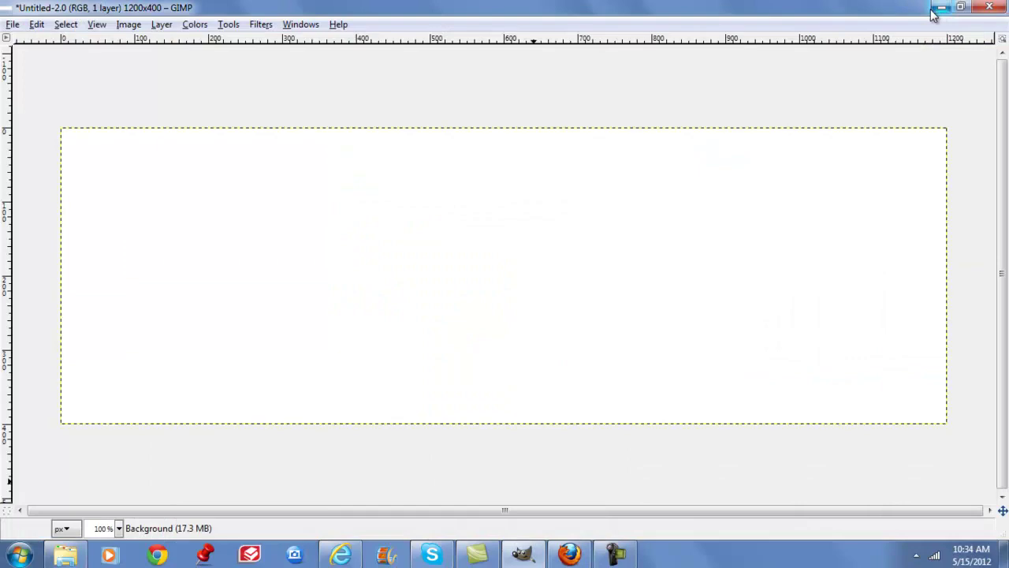
pyautogui.click(13, 24)
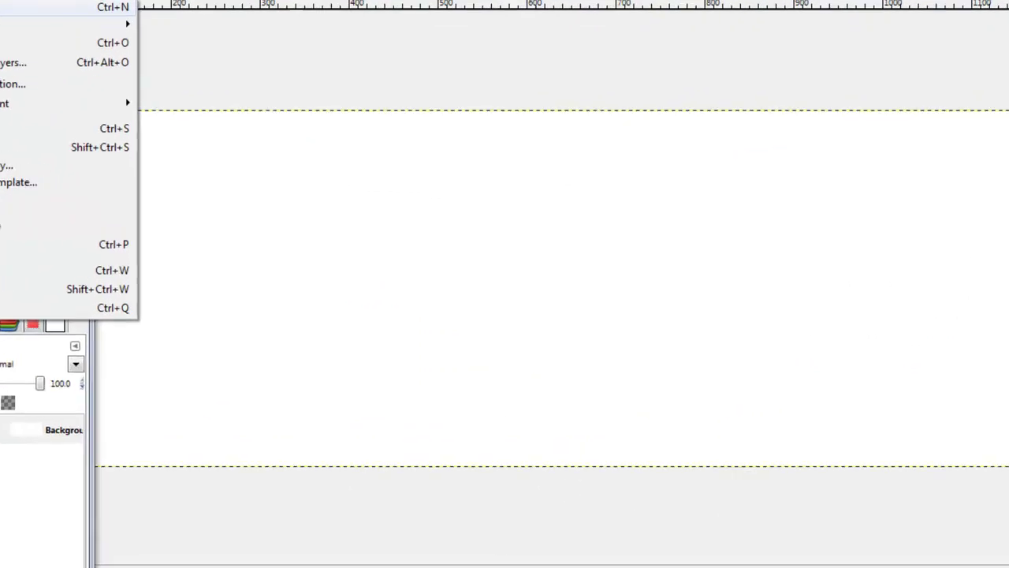
pyautogui.click(36, 42)
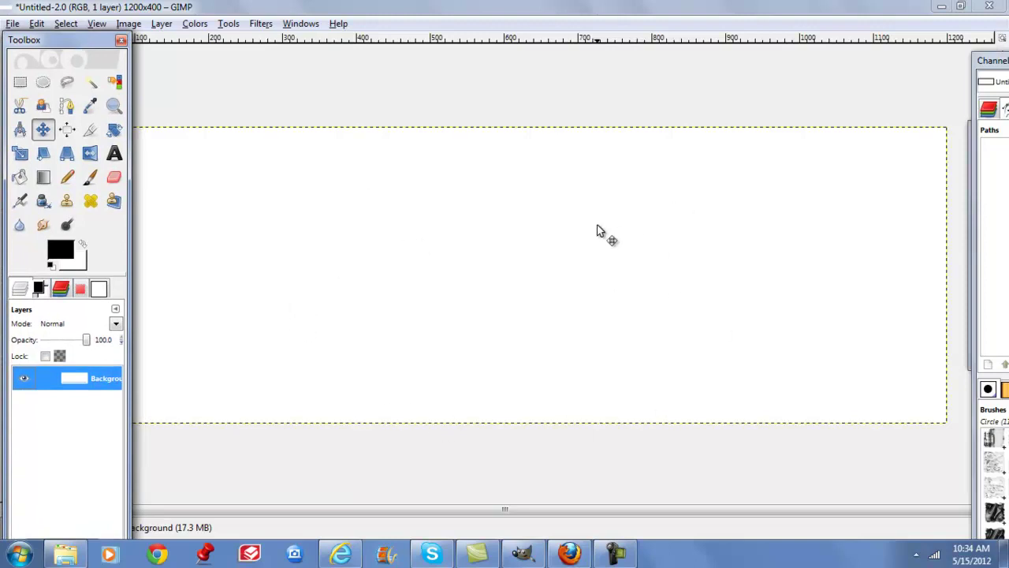
pyautogui.moveTo(99, 49); pyautogui.dragTo(130, 57)
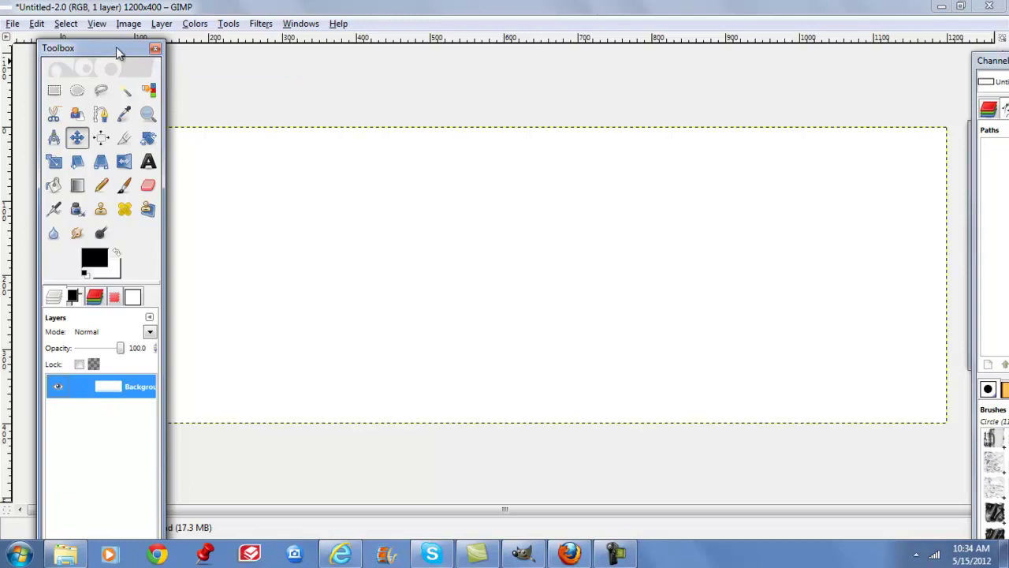
pyautogui.moveTo(118, 47); pyautogui.dragTo(61, 25)
# Clear the png search in Explorer and drag Blue Background 2.png onto the GIMP canvas
pyautogui.moveTo(66, 555)
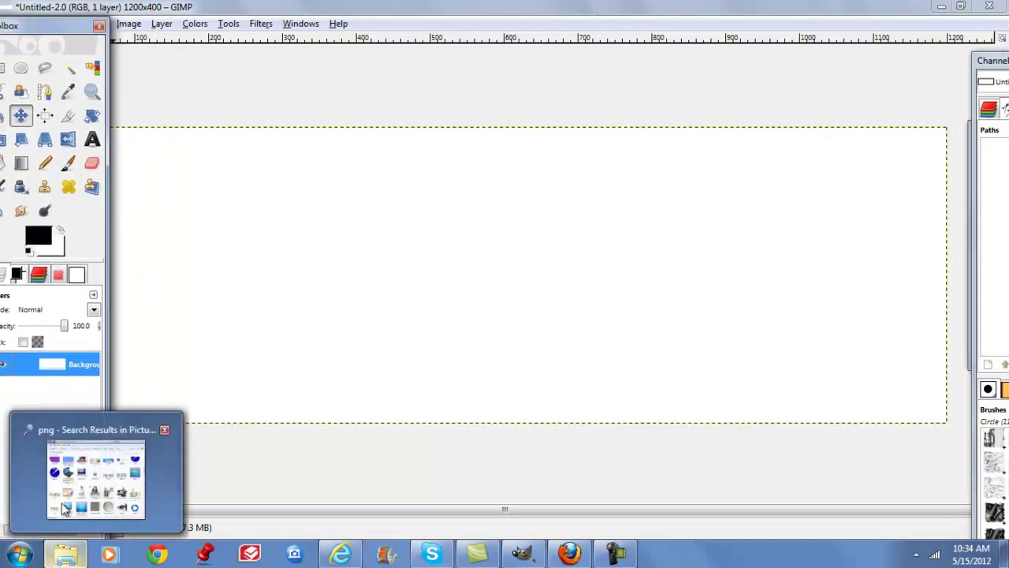
pyautogui.click(63, 505)
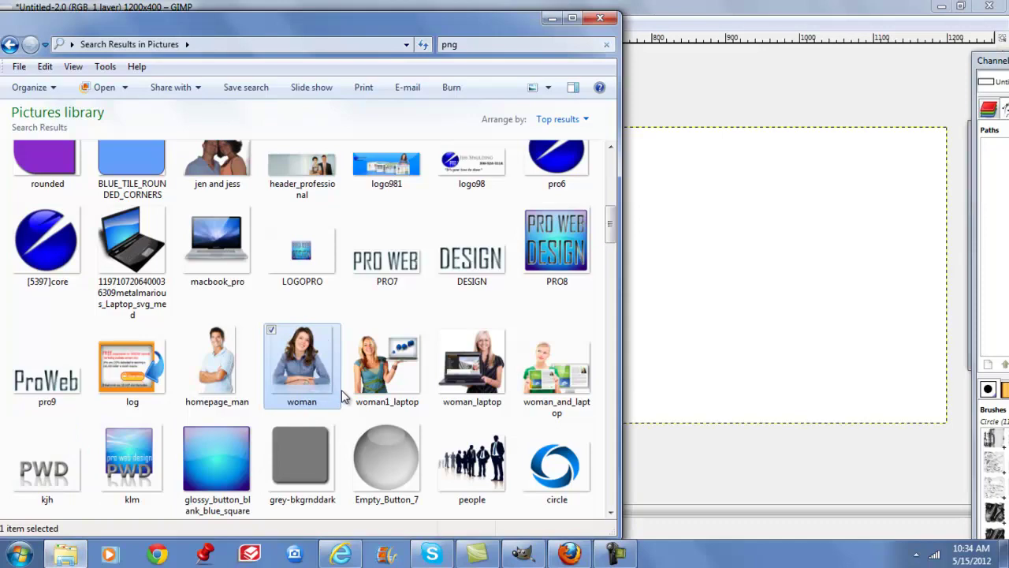
pyautogui.scroll(2, 352, 394)
pyautogui.scroll(3, 352, 394)
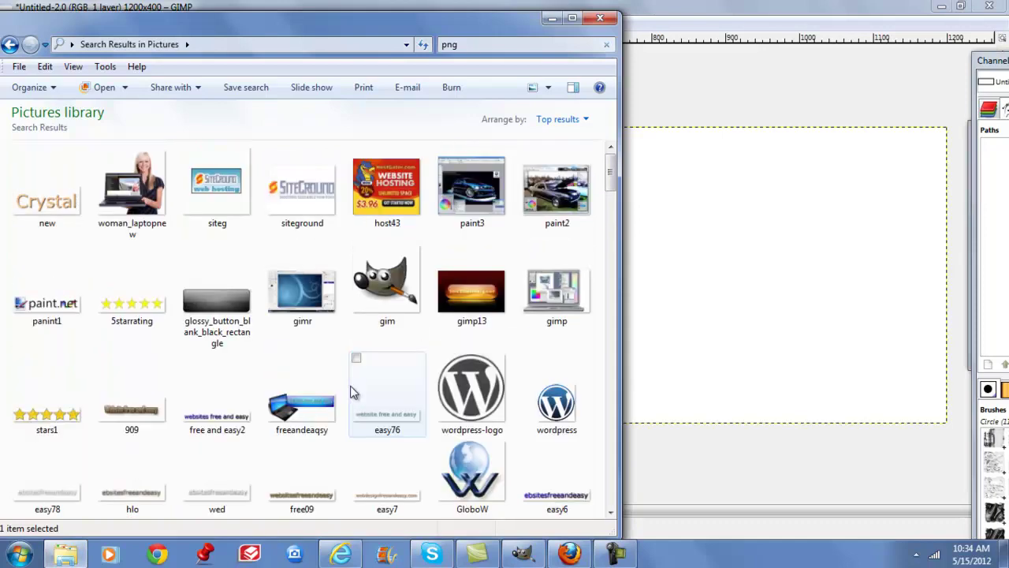
pyautogui.click(485, 43)
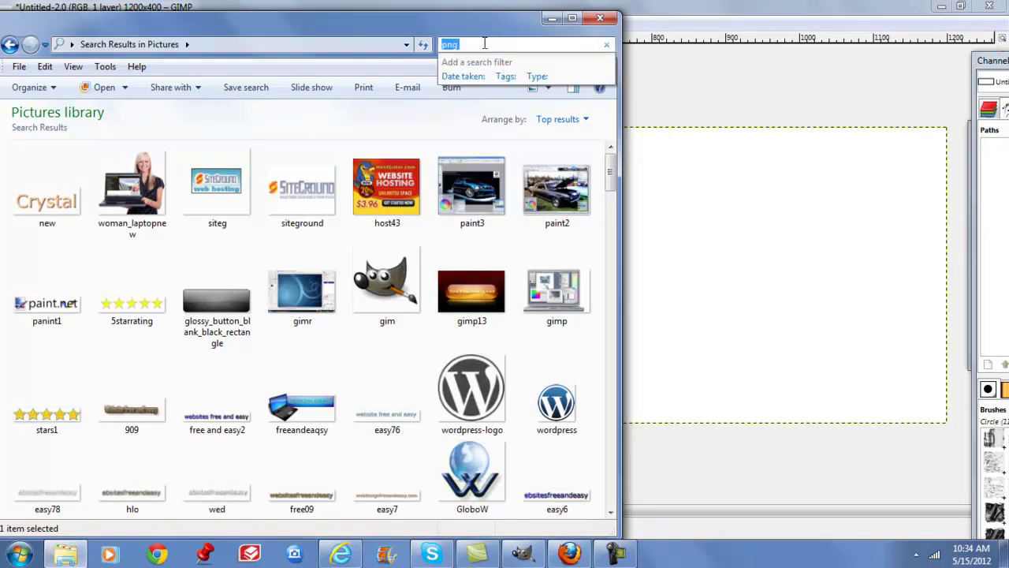
pyautogui.press('BackSpace')
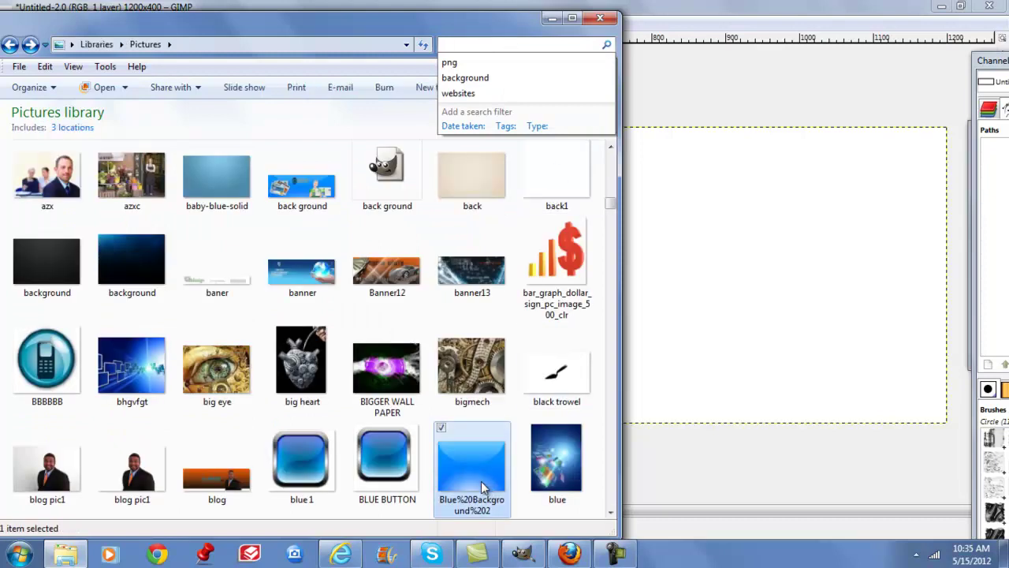
pyautogui.moveTo(475, 472); pyautogui.dragTo(695, 358)
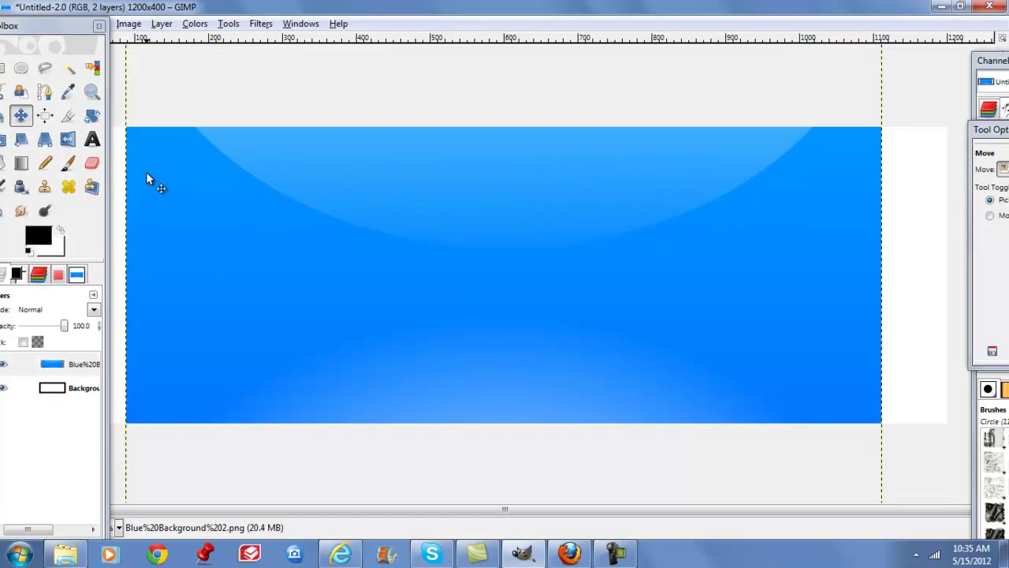
# Widen the blue layer with the Scale tool toward both canvas edges
pyautogui.click(3, 140)
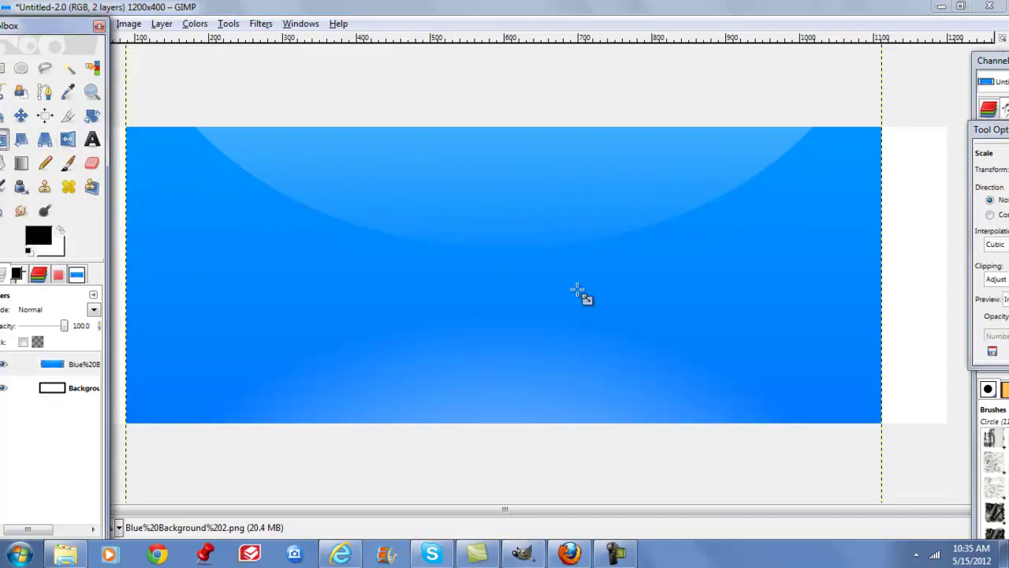
pyautogui.click(579, 292)
pyautogui.moveTo(877, 278); pyautogui.dragTo(954, 275)
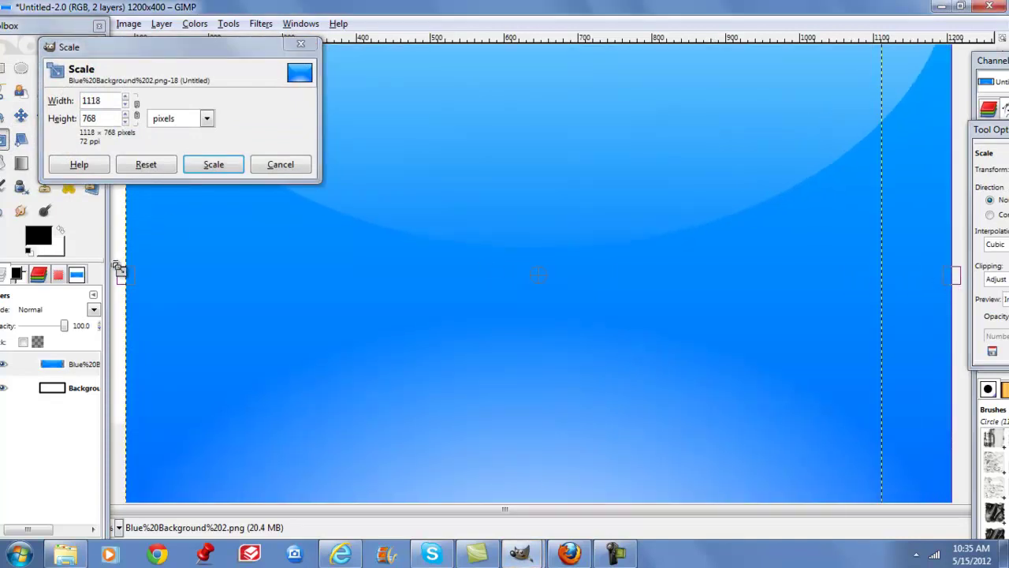
pyautogui.moveTo(126, 277); pyautogui.dragTo(103, 282)
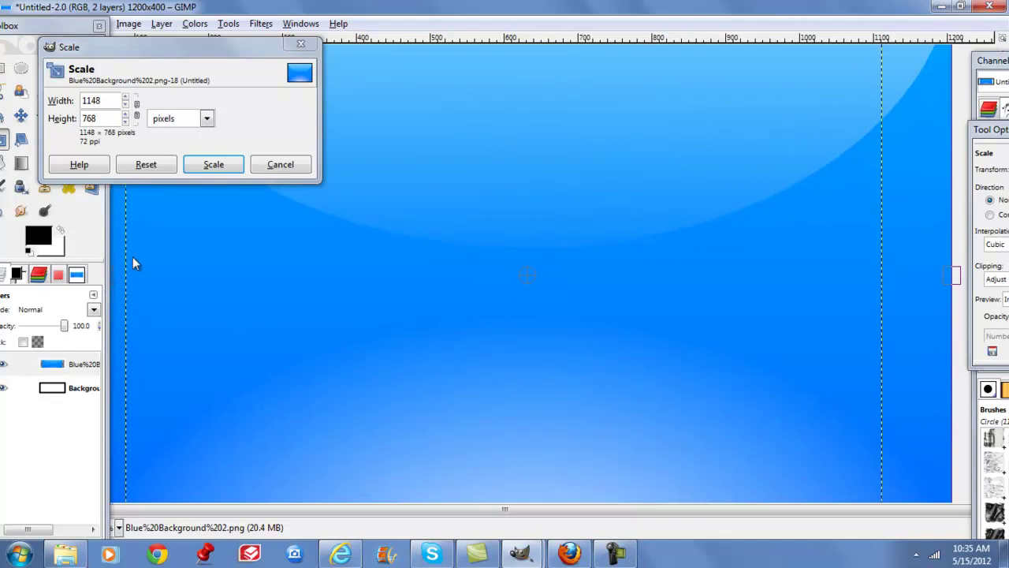
pyautogui.click(213, 166)
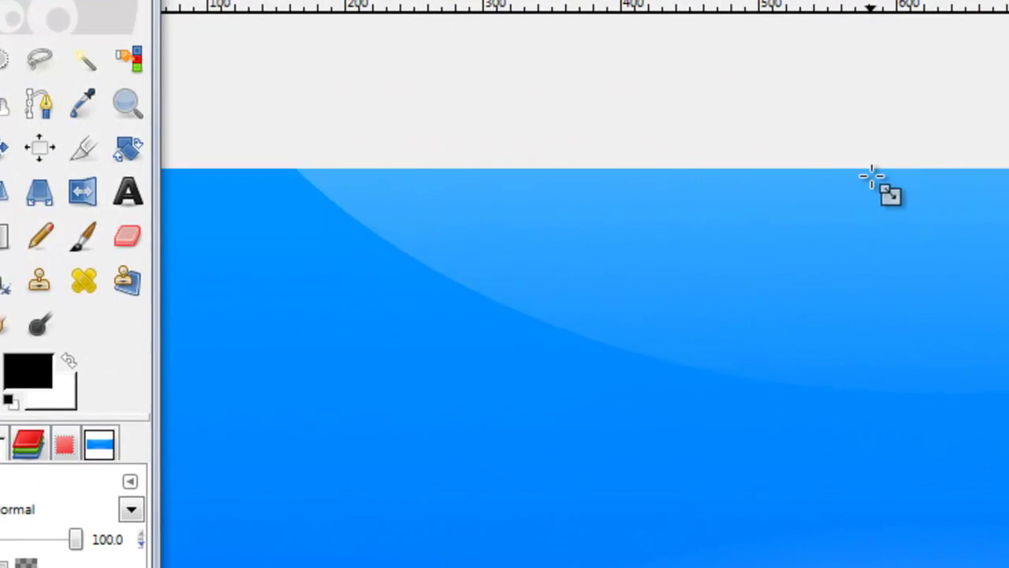
# Rescale the blue layer's height, ending at roughly 1157×411 to fill the canvas
pyautogui.moveTo(883, 189); pyautogui.dragTo(890, 479)
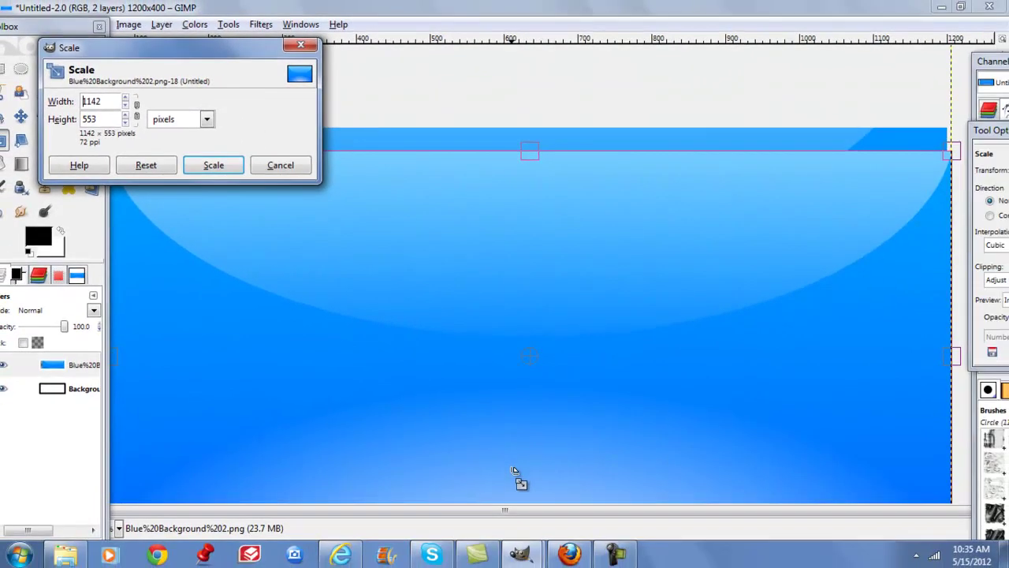
pyautogui.moveTo(531, 392); pyautogui.dragTo(502, 329)
pyautogui.click(211, 165)
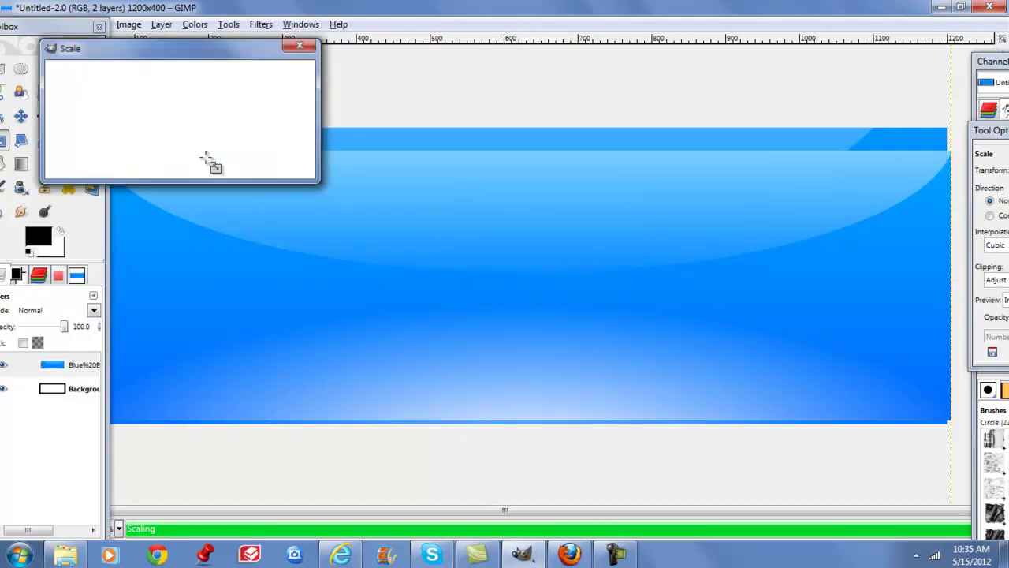
pyautogui.click(485, 182)
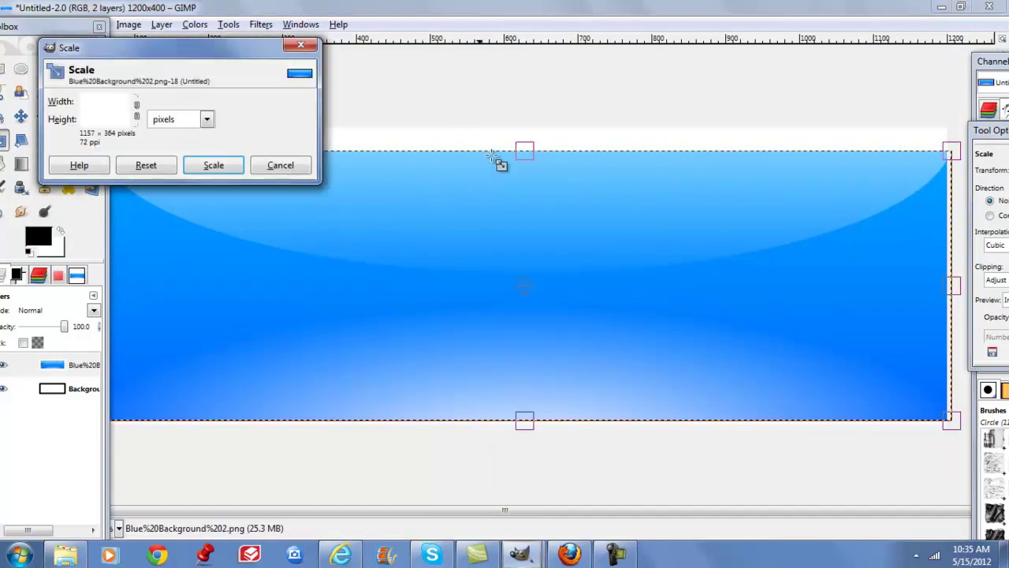
pyautogui.moveTo(528, 158); pyautogui.dragTo(533, 123)
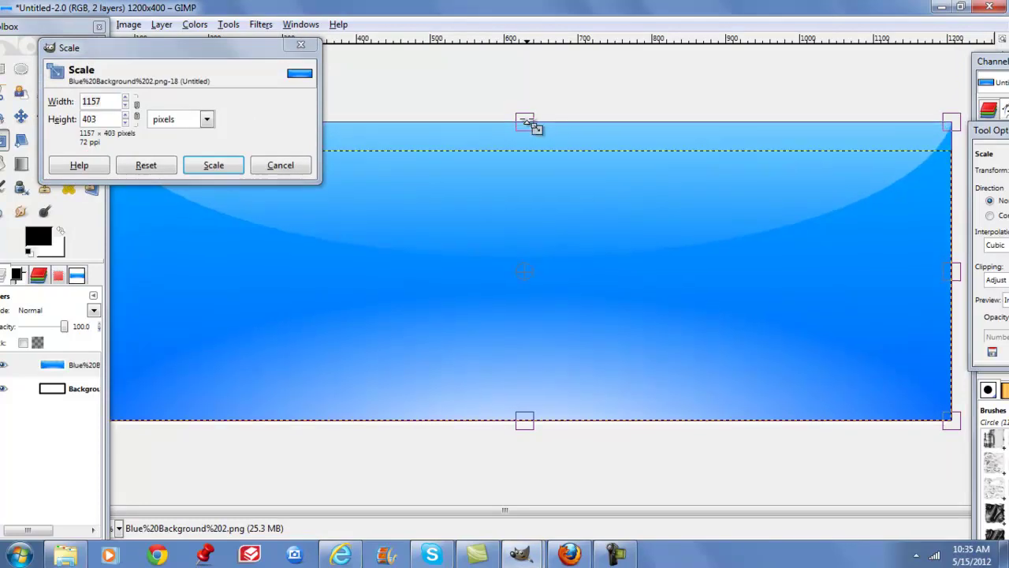
pyautogui.moveTo(528, 424); pyautogui.dragTo(529, 432)
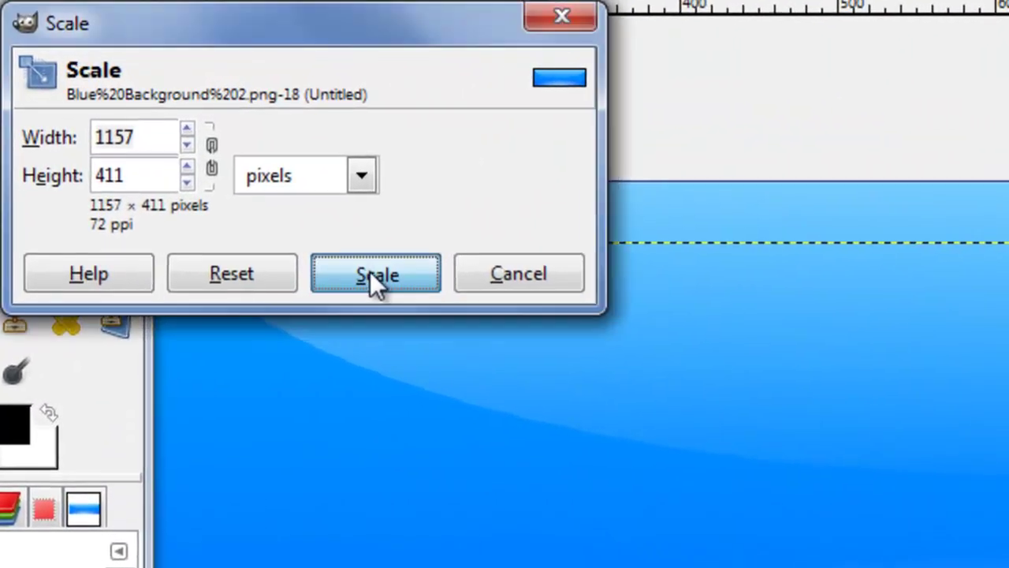
pyautogui.click(286, 245)
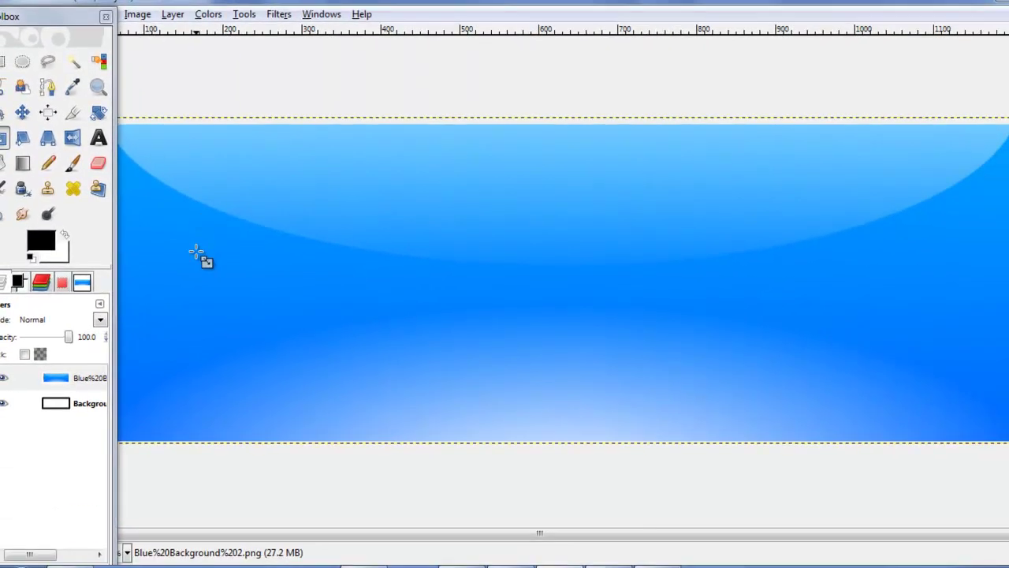
# Search the Pictures library for png files and drag websites 1.png into the GIMP image
pyautogui.moveTo(103, 564)
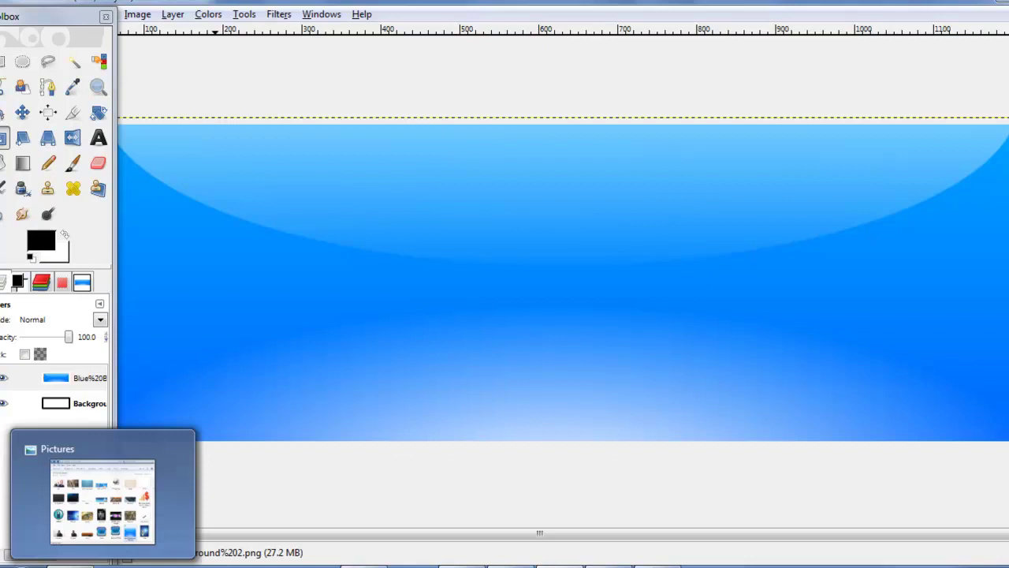
pyautogui.click(83, 509)
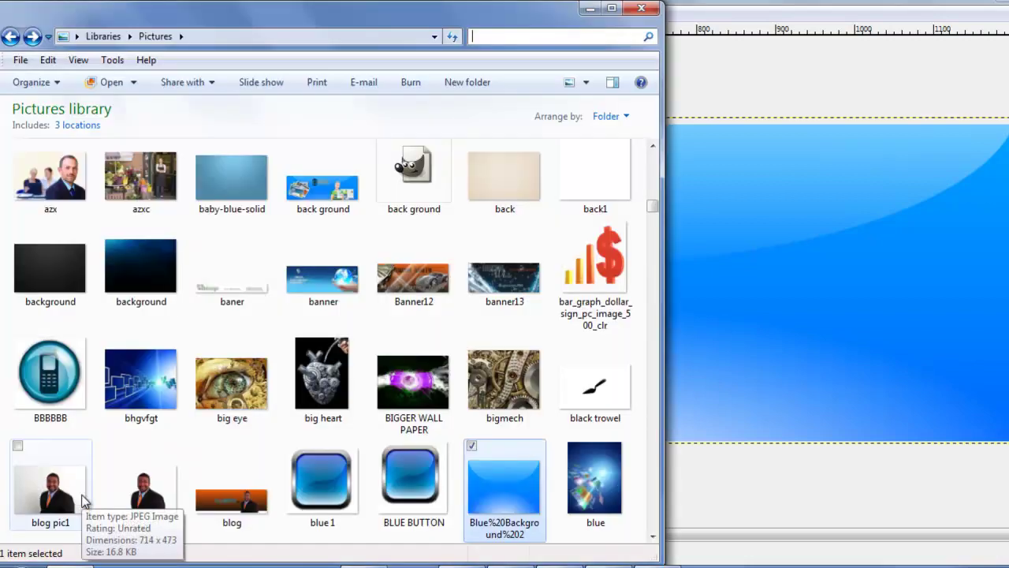
pyautogui.click(509, 36)
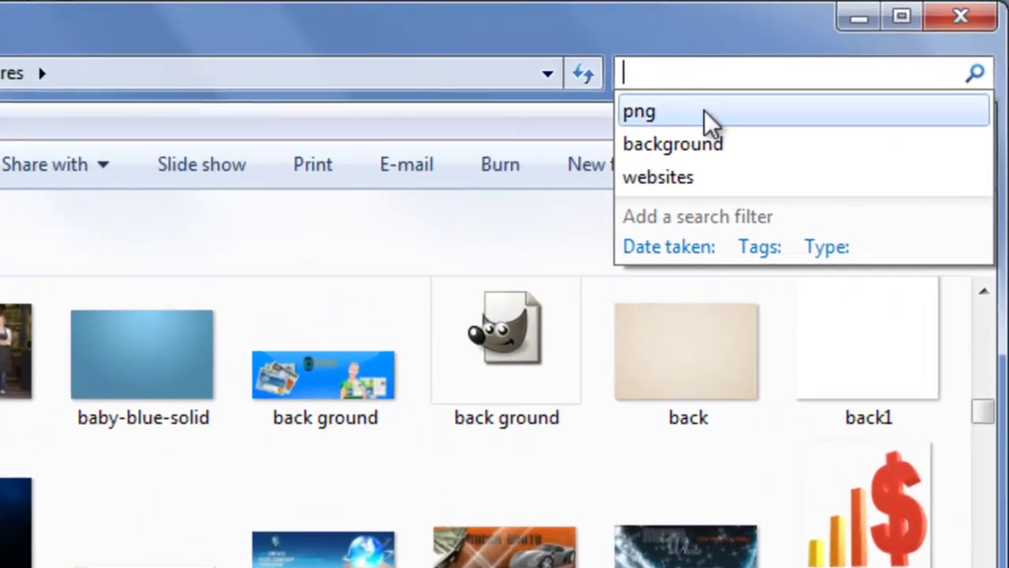
pyautogui.click(509, 61)
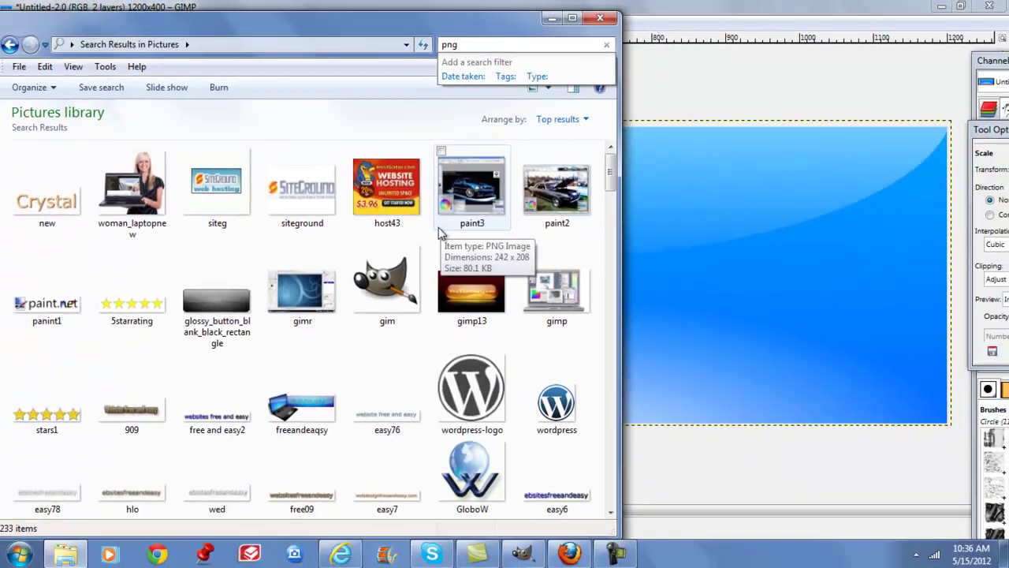
pyautogui.click(497, 459)
pyautogui.scroll(-3, 406, 277)
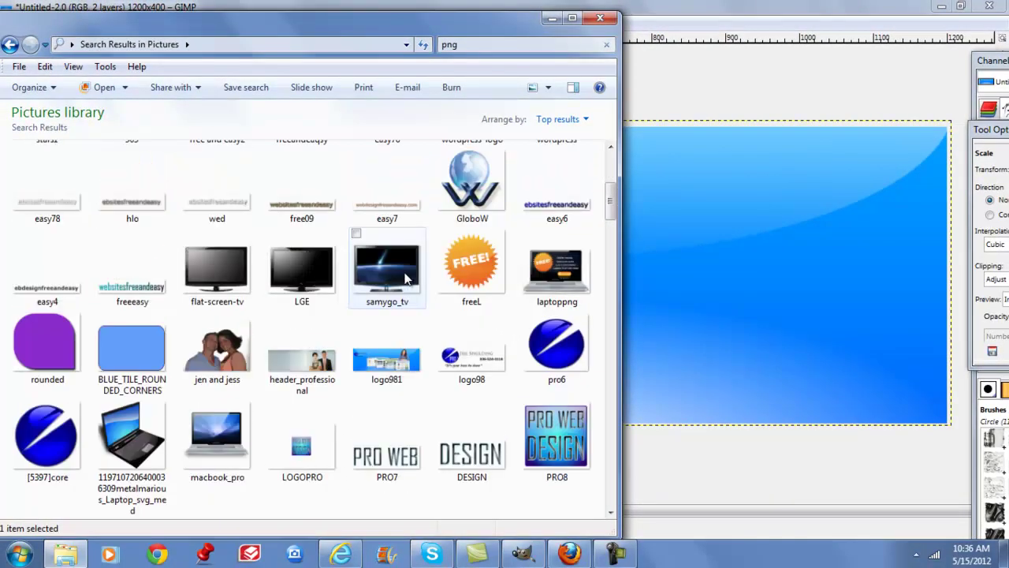
pyautogui.scroll(-2, 406, 278)
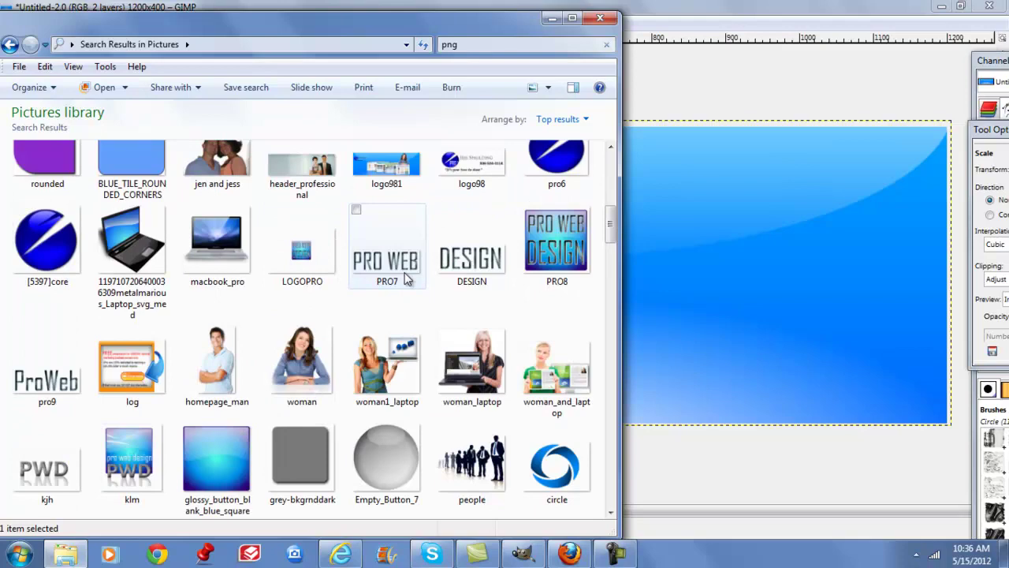
pyautogui.scroll(-6, 406, 278)
pyautogui.scroll(2, 406, 277)
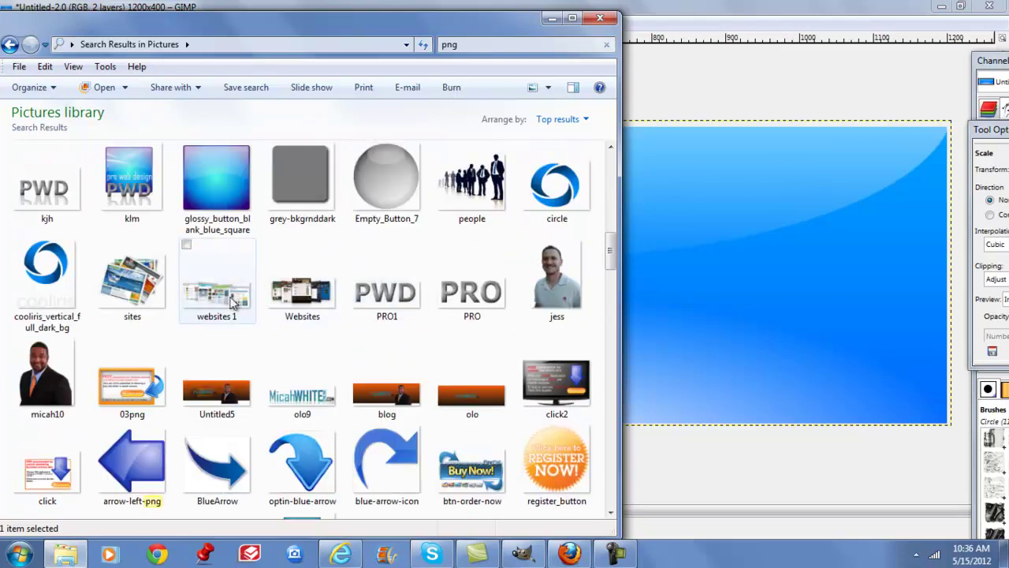
pyautogui.moveTo(219, 298); pyautogui.dragTo(572, 67)
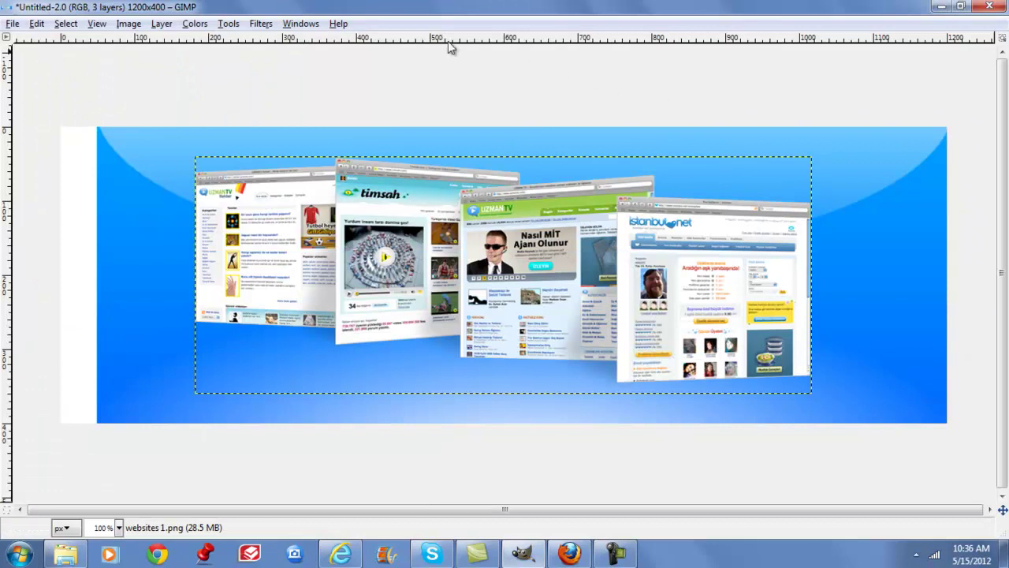
# Shrink the websites screenshots layer from all sides with the Scale tool
pyautogui.click(462, 11)
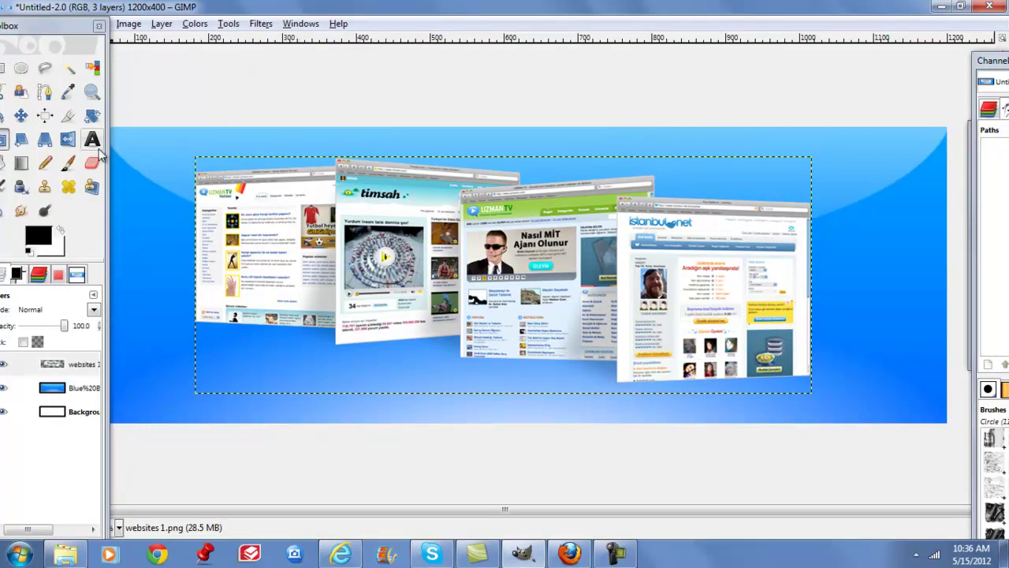
pyautogui.click(4, 139)
pyautogui.click(184, 207)
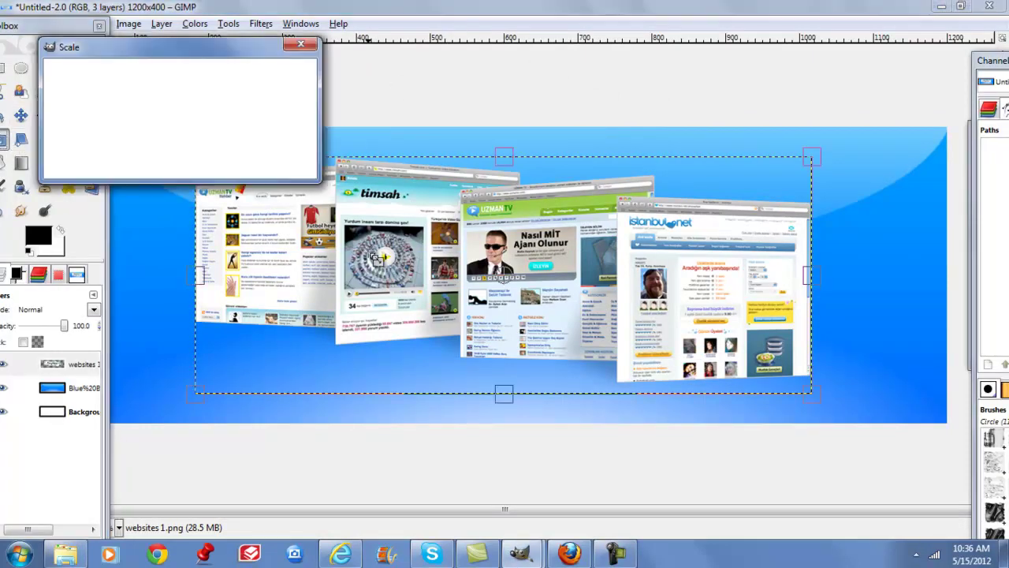
pyautogui.moveTo(197, 275); pyautogui.dragTo(340, 278)
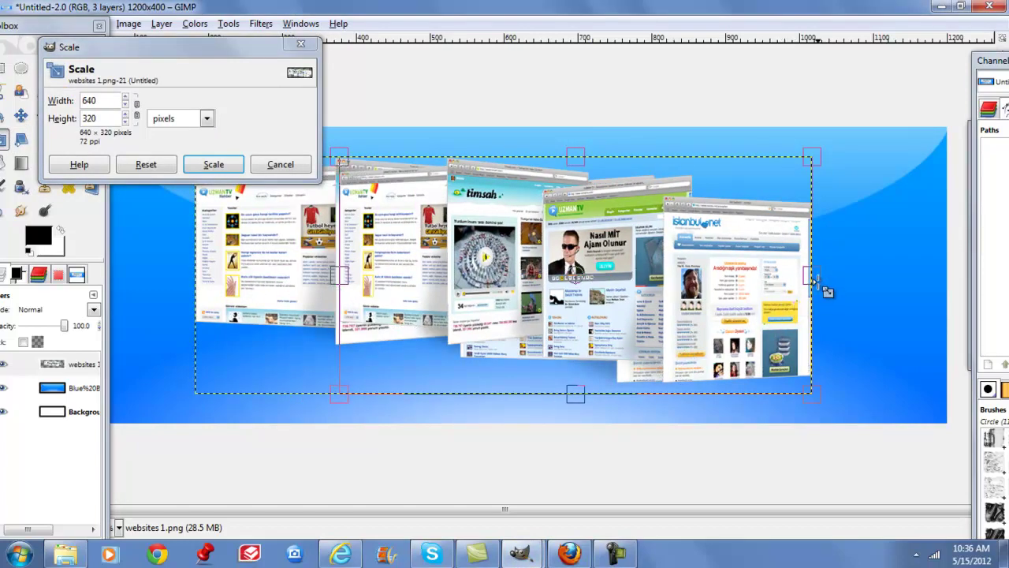
pyautogui.moveTo(823, 286); pyautogui.dragTo(748, 299)
pyautogui.moveTo(538, 158); pyautogui.dragTo(537, 233)
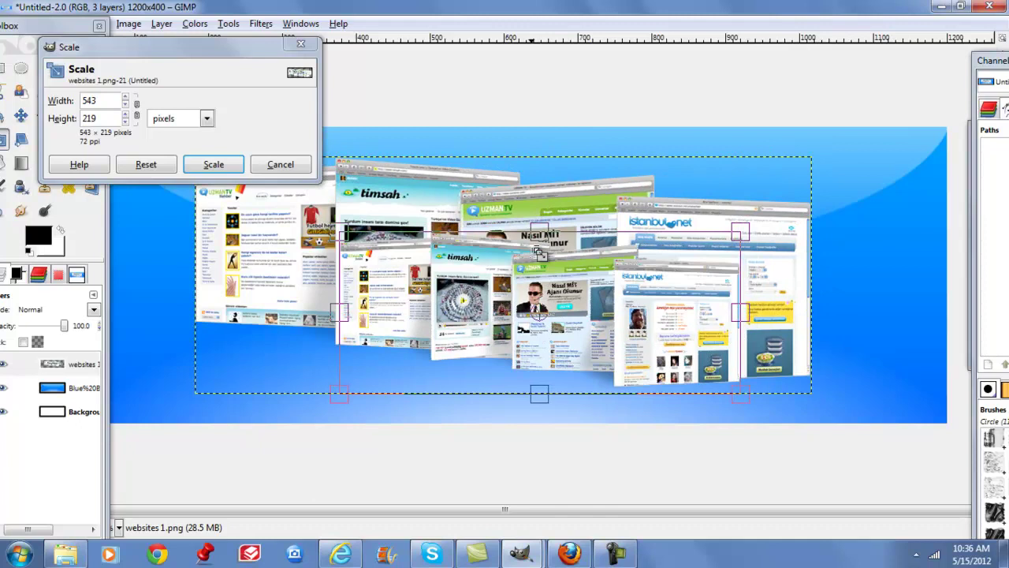
pyautogui.moveTo(548, 381); pyautogui.dragTo(547, 370)
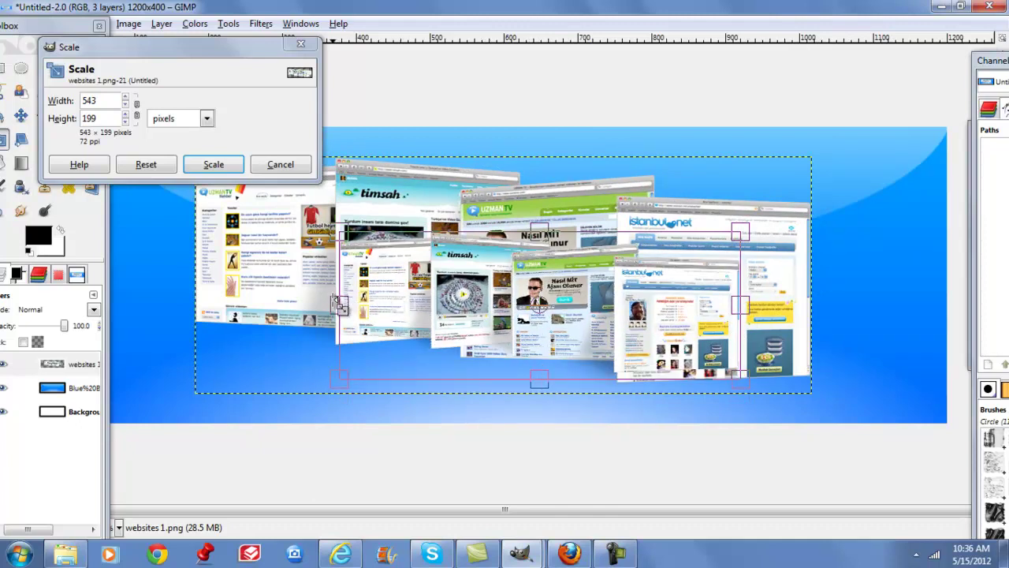
pyautogui.moveTo(340, 303); pyautogui.dragTo(316, 304)
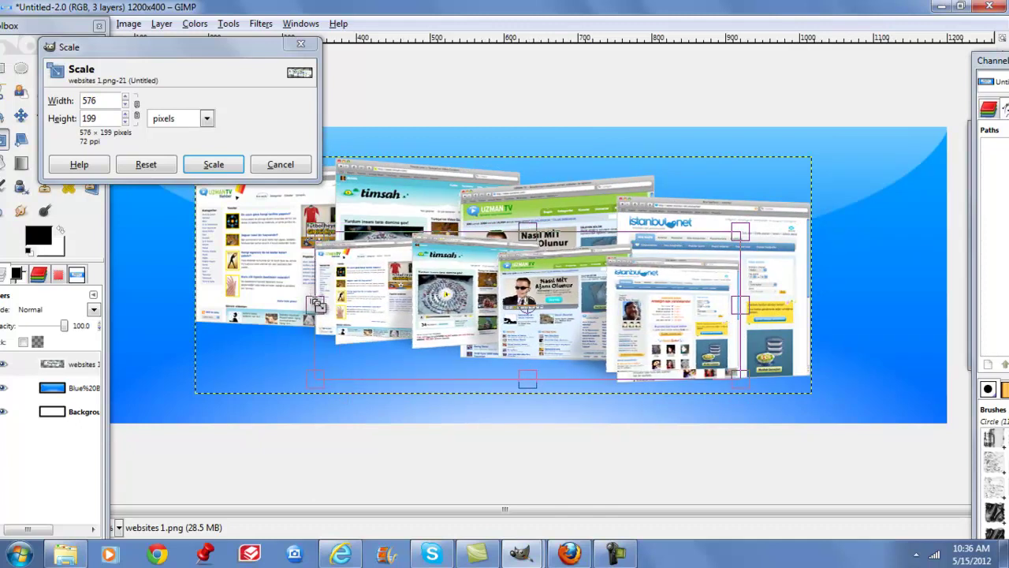
pyautogui.click(224, 165)
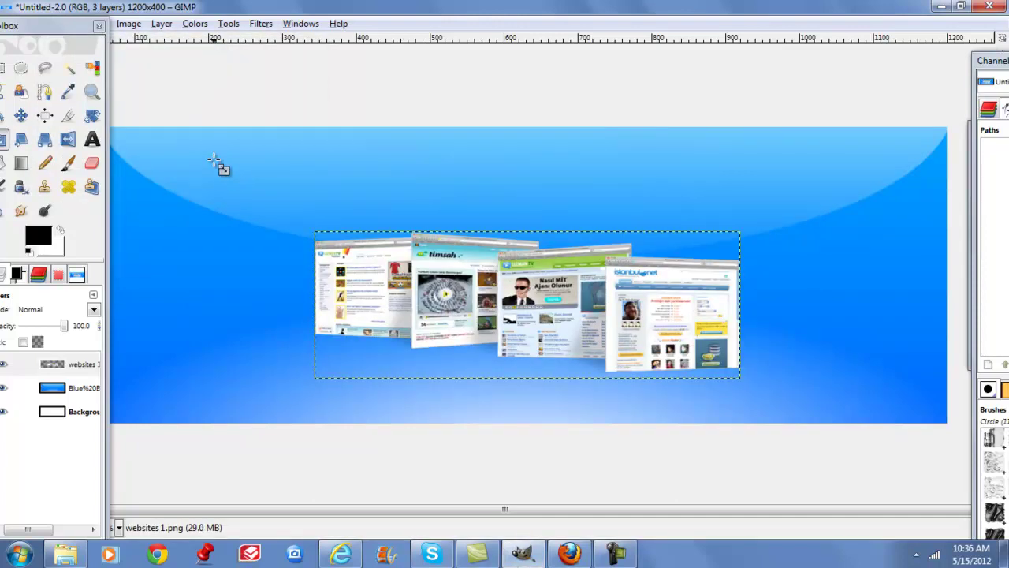
# Rescale the websites layer to 632×241 pixels, centered in the header
pyautogui.click(380, 282)
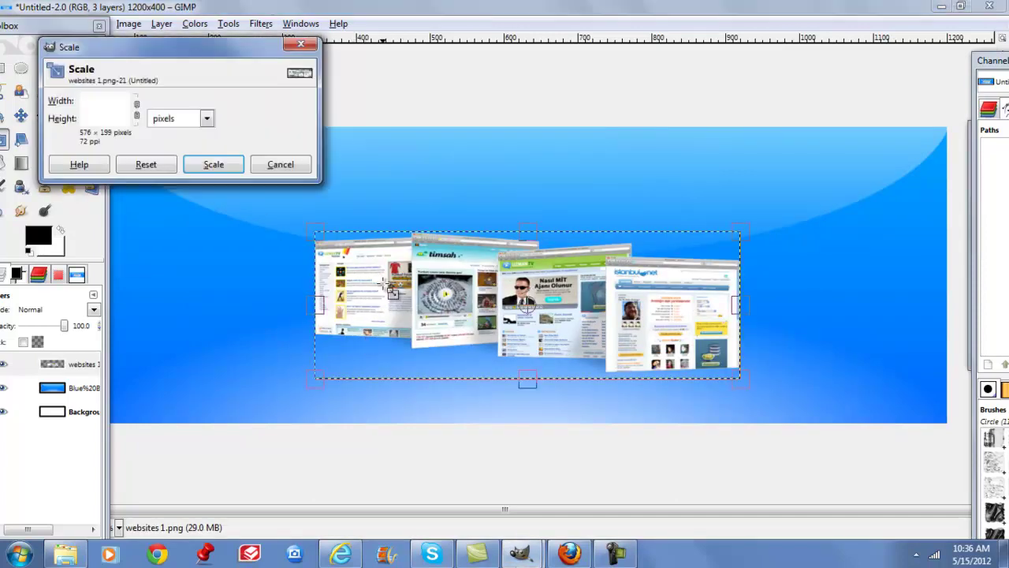
pyautogui.moveTo(319, 306); pyautogui.dragTo(288, 299)
pyautogui.moveTo(519, 247); pyautogui.dragTo(522, 209)
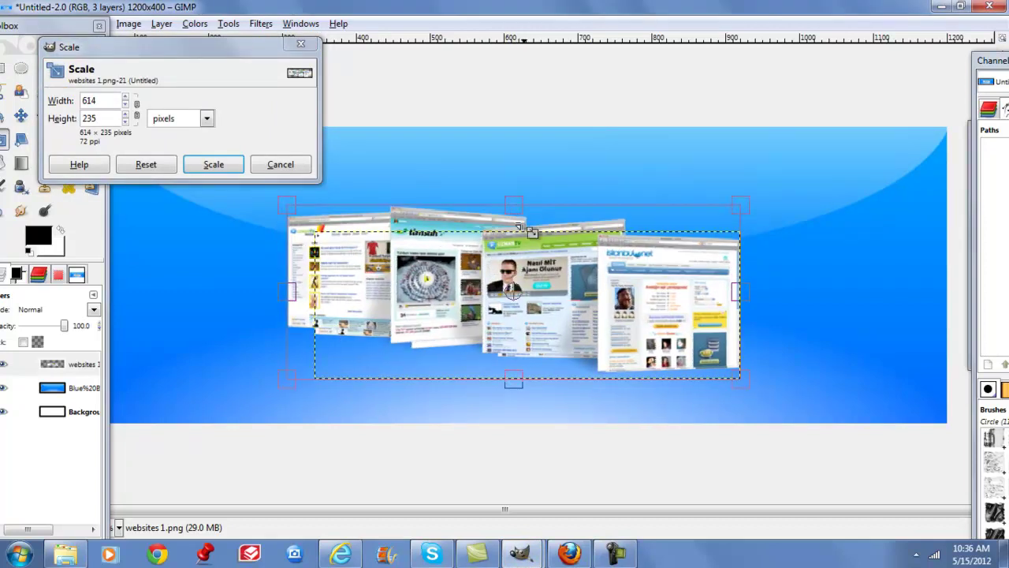
pyautogui.moveTo(745, 300); pyautogui.dragTo(758, 301)
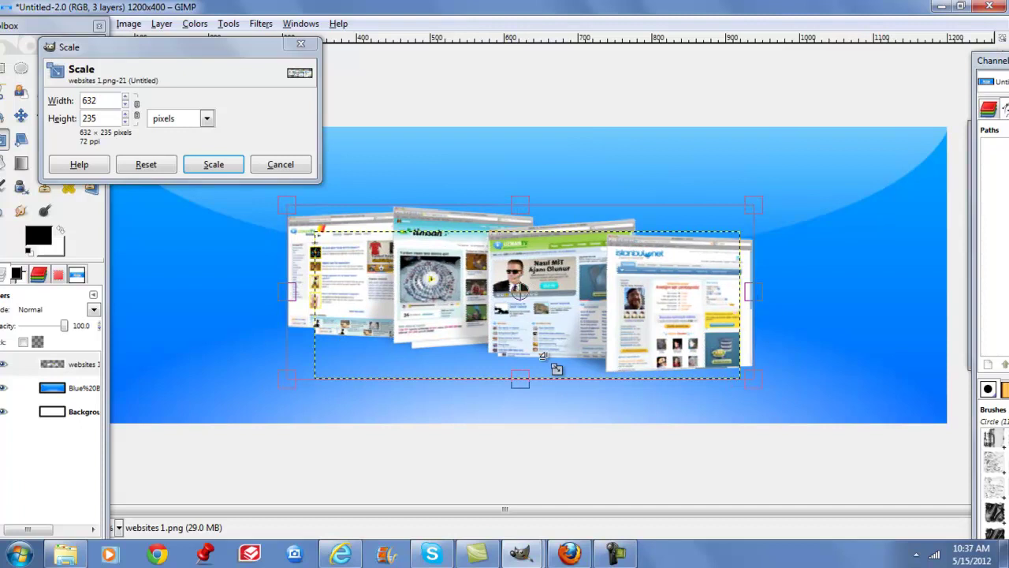
pyautogui.click(213, 164)
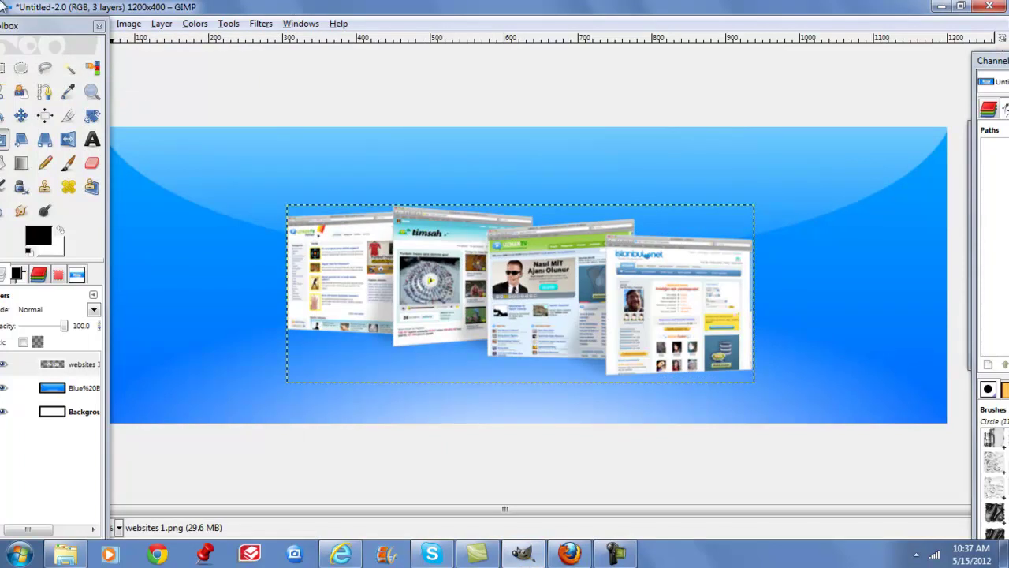
# Move the Toolbox window fully onto the screen beside the header image
pyautogui.moveTo(37, 35); pyautogui.dragTo(85, 58)
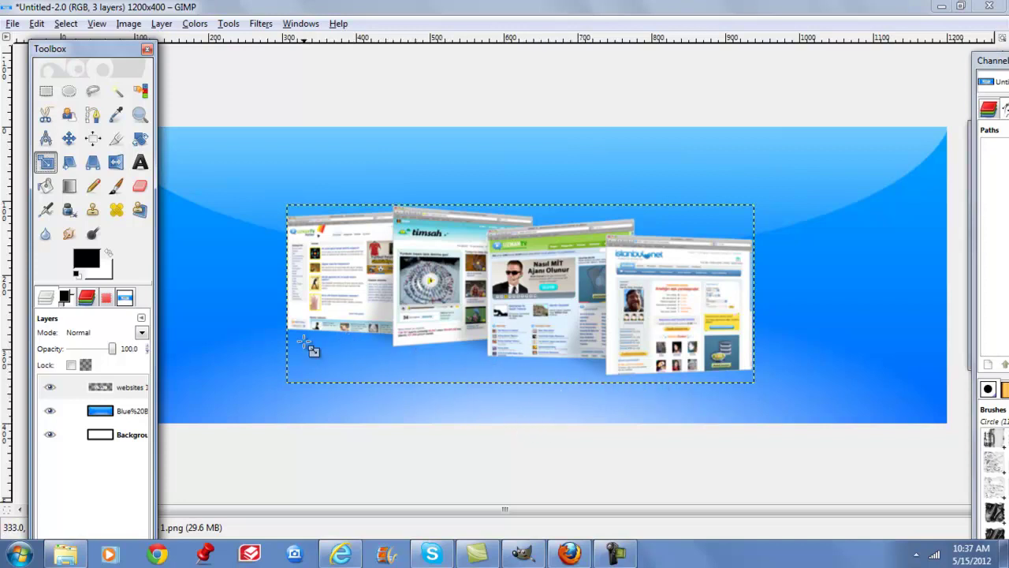
# Duplicate the websites layer and flip the copy vertically
pyautogui.click(110, 392)
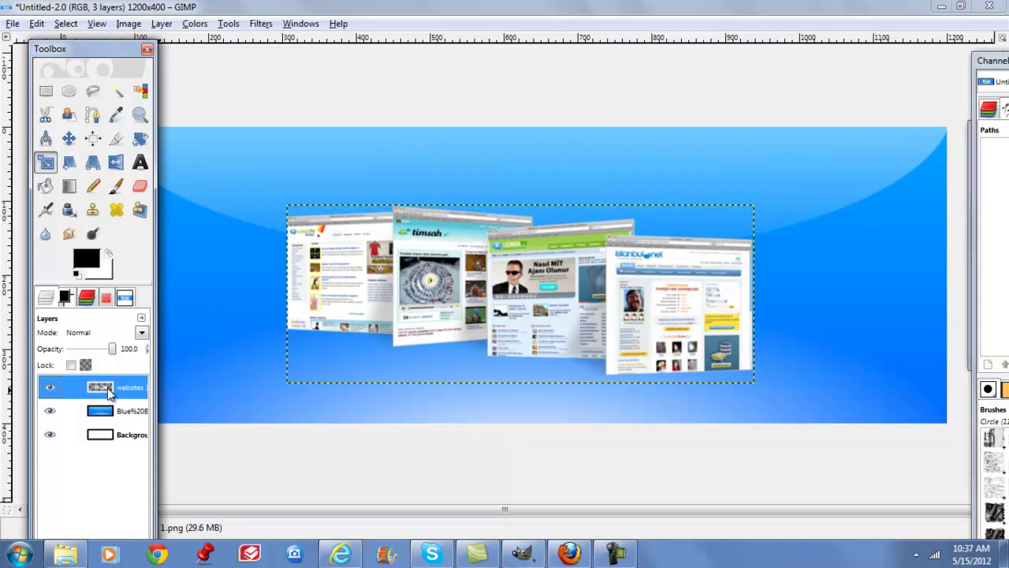
pyautogui.rightClick(125, 388)
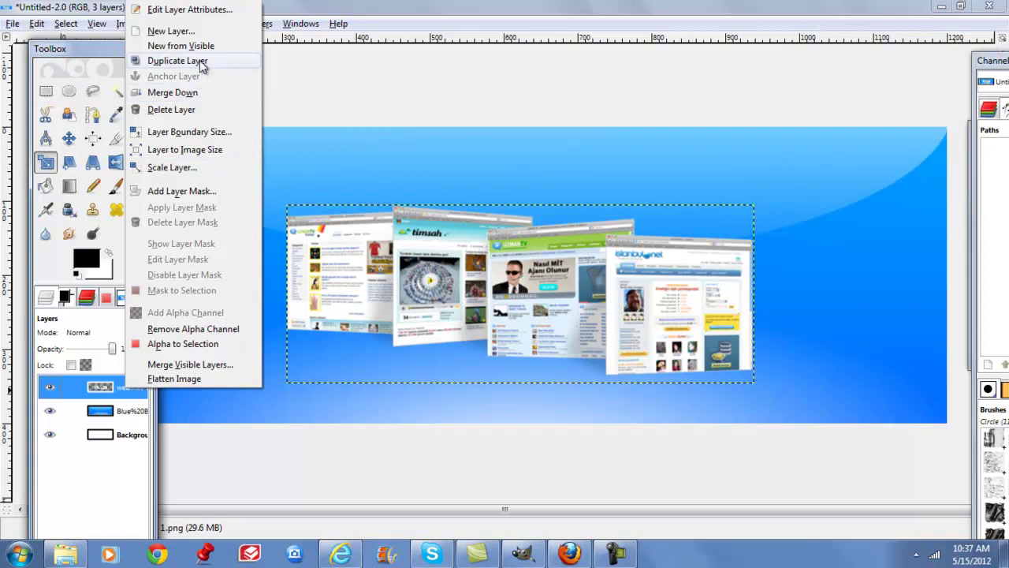
pyautogui.click(201, 61)
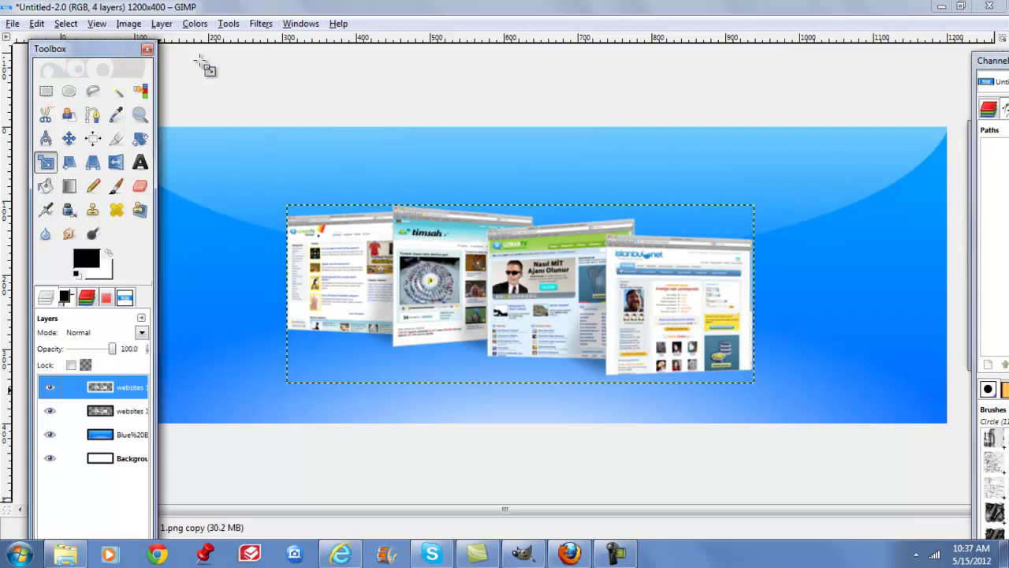
pyautogui.click(161, 24)
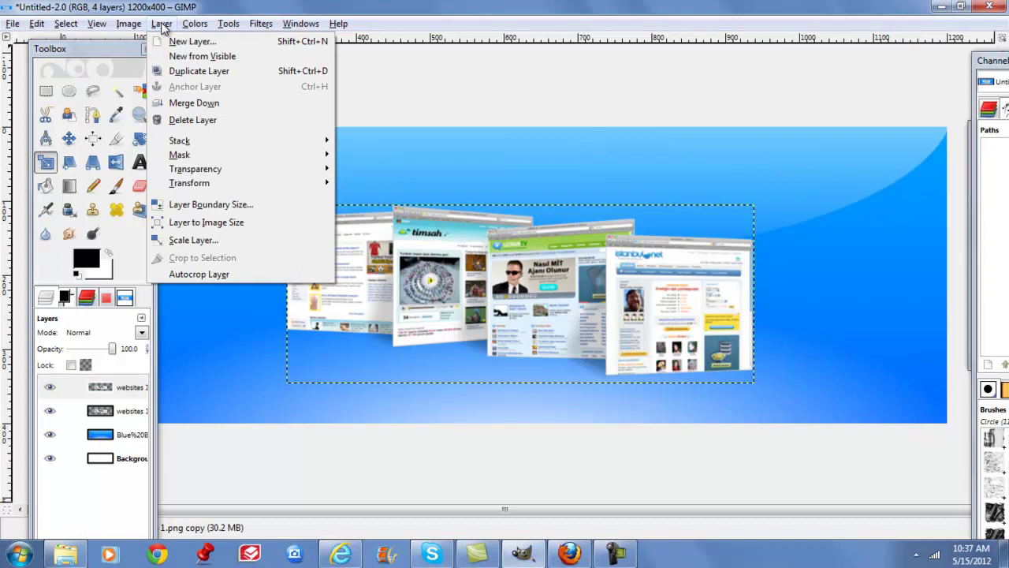
pyautogui.moveTo(224, 187)
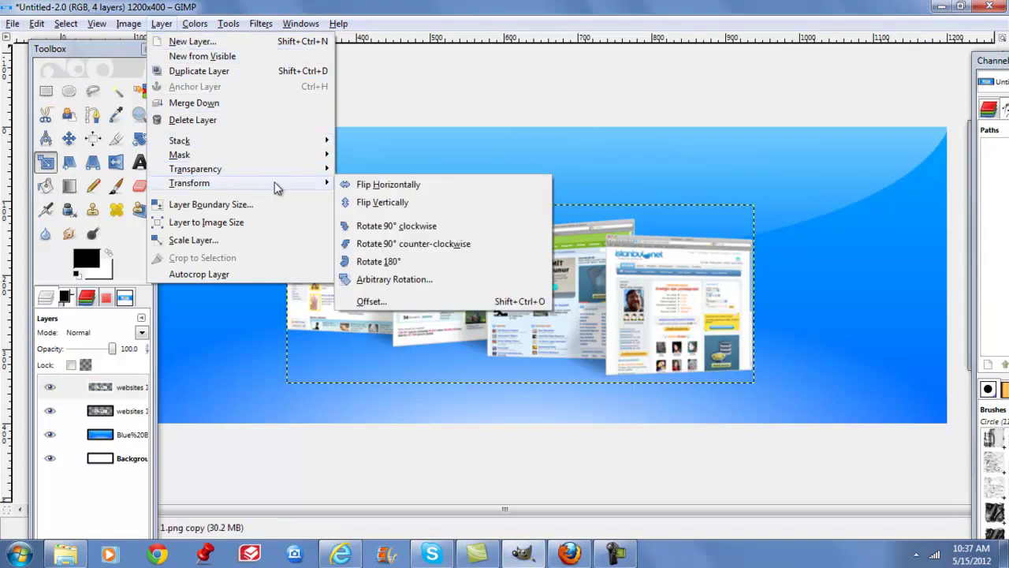
pyautogui.click(381, 203)
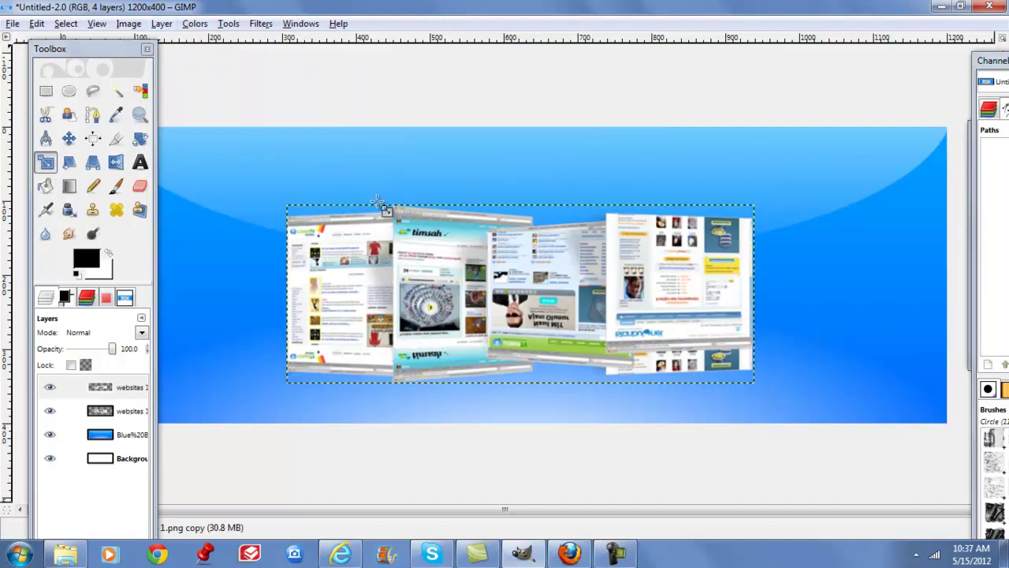
# Move the flipped copy below the screenshots and set its opacity to about 25
pyautogui.click(69, 139)
pyautogui.moveTo(434, 248); pyautogui.dragTo(437, 321)
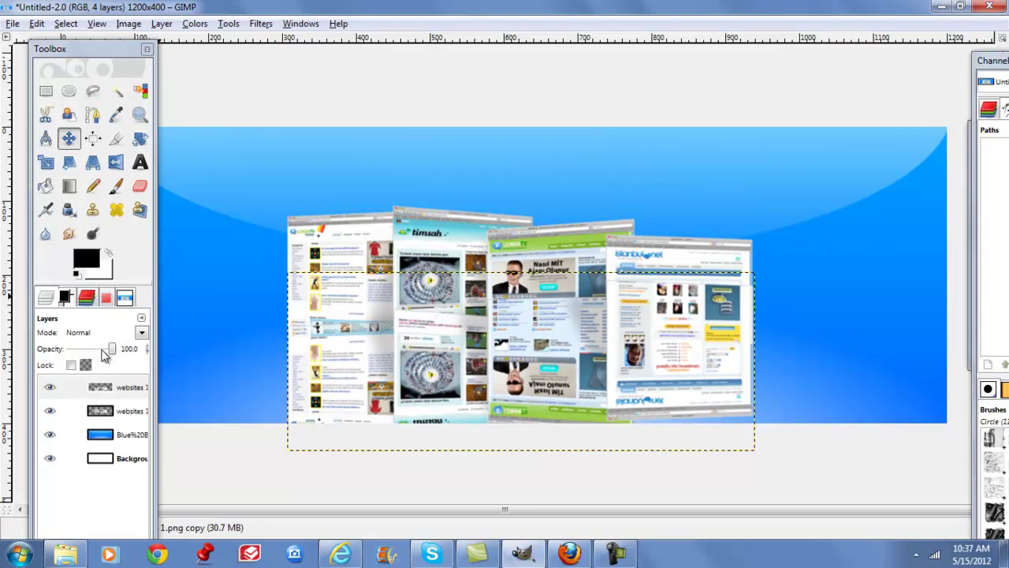
pyautogui.moveTo(114, 355); pyautogui.dragTo(80, 354)
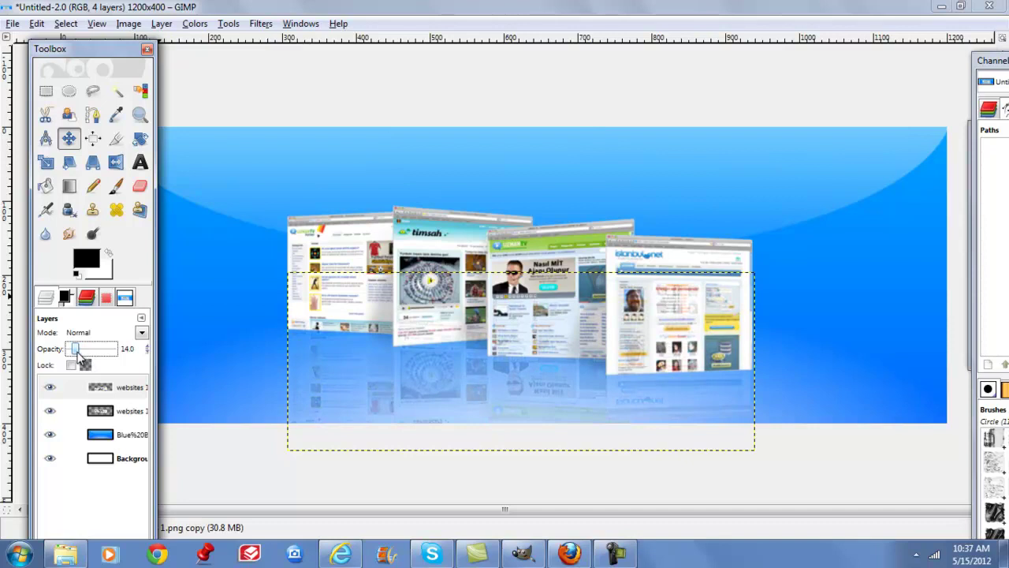
pyautogui.moveTo(82, 356); pyautogui.dragTo(82, 348)
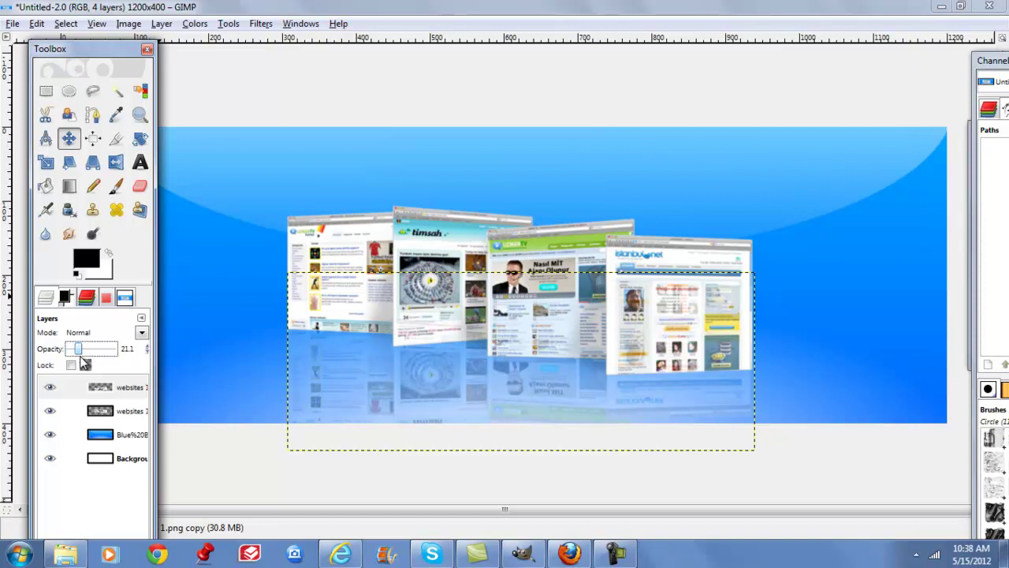
pyautogui.moveTo(84, 363); pyautogui.dragTo(86, 363)
pyautogui.click(127, 384)
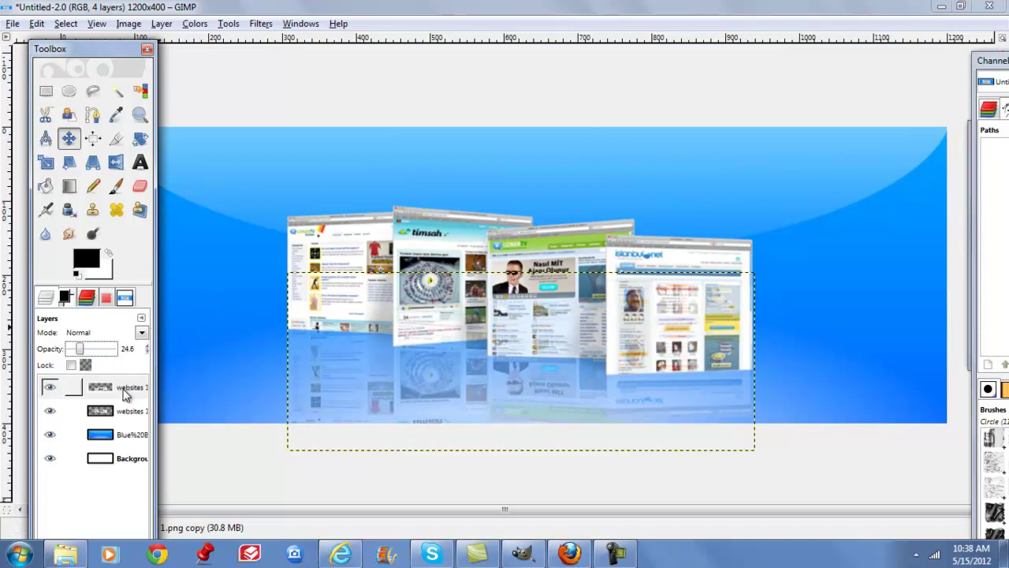
# Merge the reflection down into the screenshots layer and shift it lower and right
pyautogui.rightClick(124, 395)
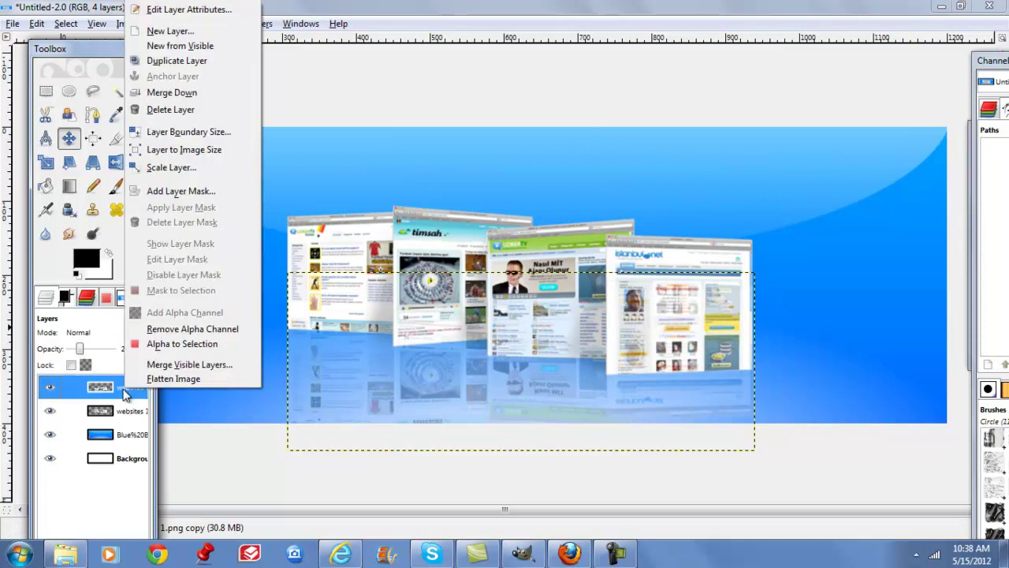
pyautogui.click(193, 93)
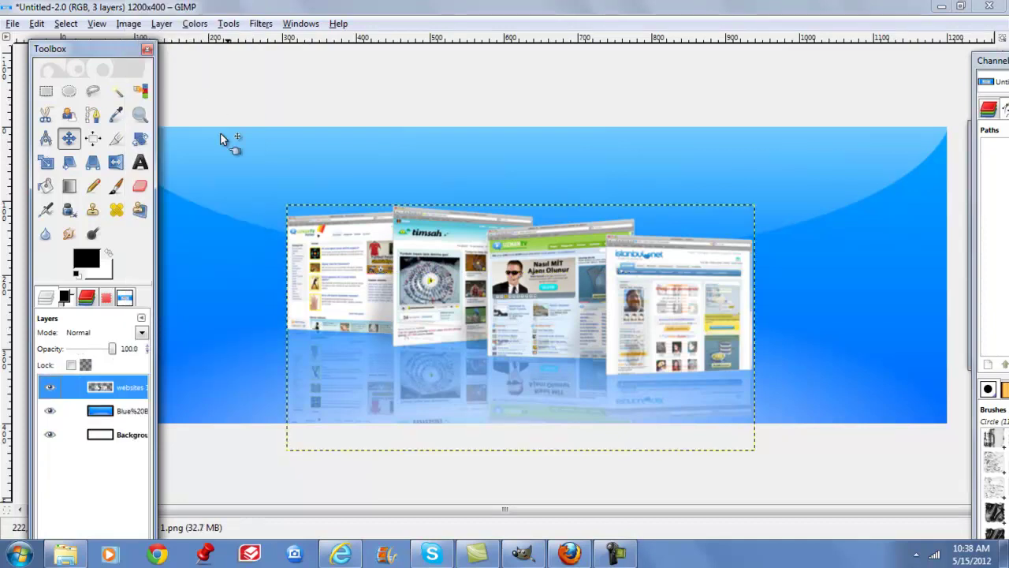
pyautogui.click(542, 271)
pyautogui.moveTo(541, 270); pyautogui.dragTo(587, 303)
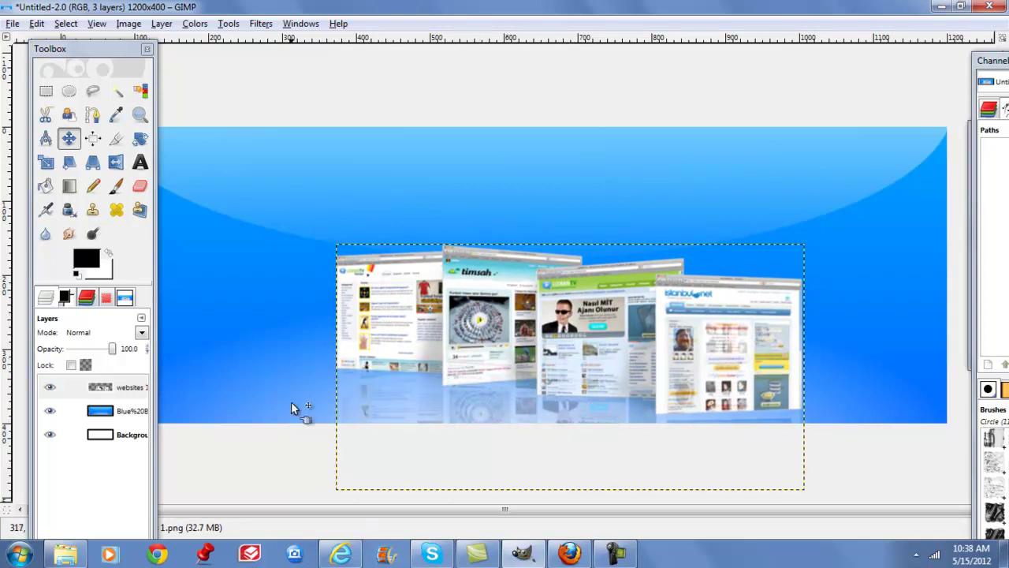
# Drag woman.png from the Explorer png results onto the GIMP header canvas
pyautogui.moveTo(65, 559)
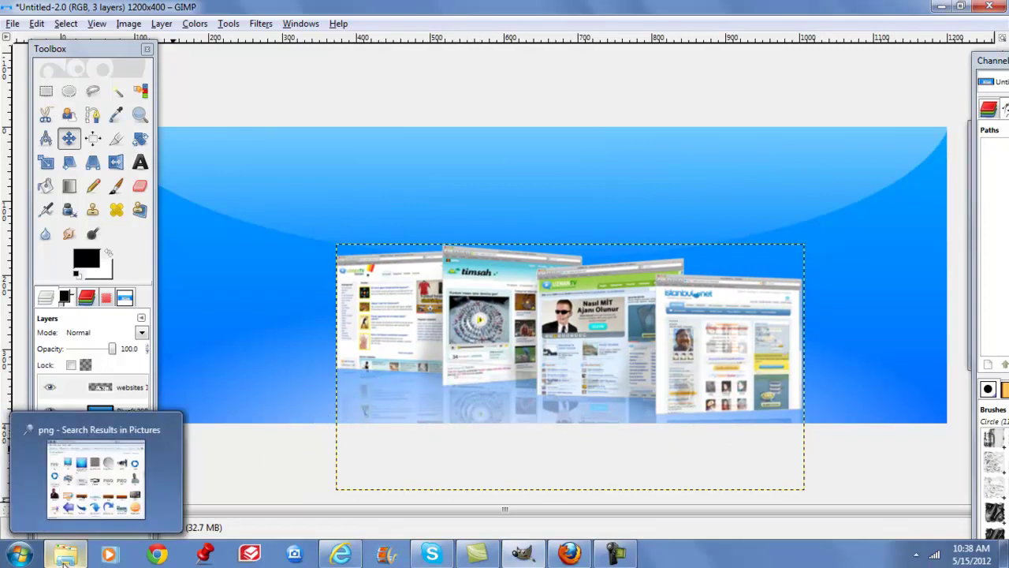
pyautogui.click(93, 504)
pyautogui.scroll(-10, 300, 351)
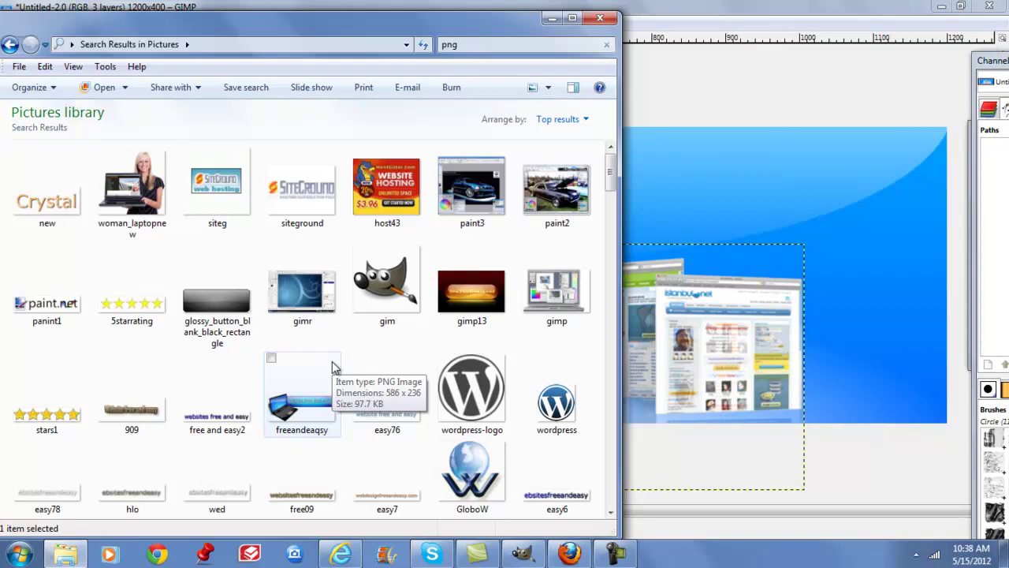
pyautogui.scroll(-3, 332, 367)
pyautogui.scroll(-2, 332, 366)
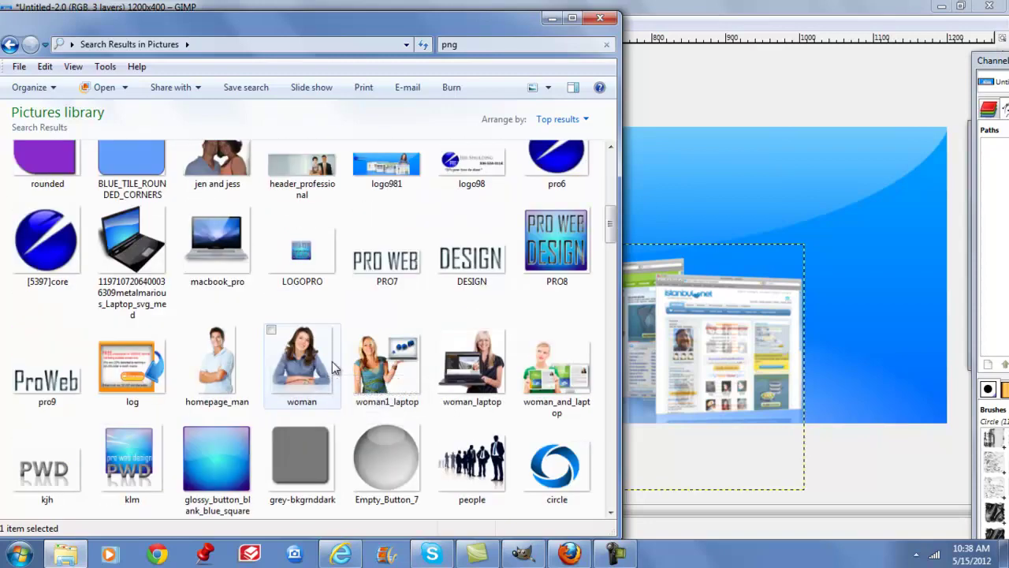
pyautogui.moveTo(311, 366); pyautogui.dragTo(705, 316)
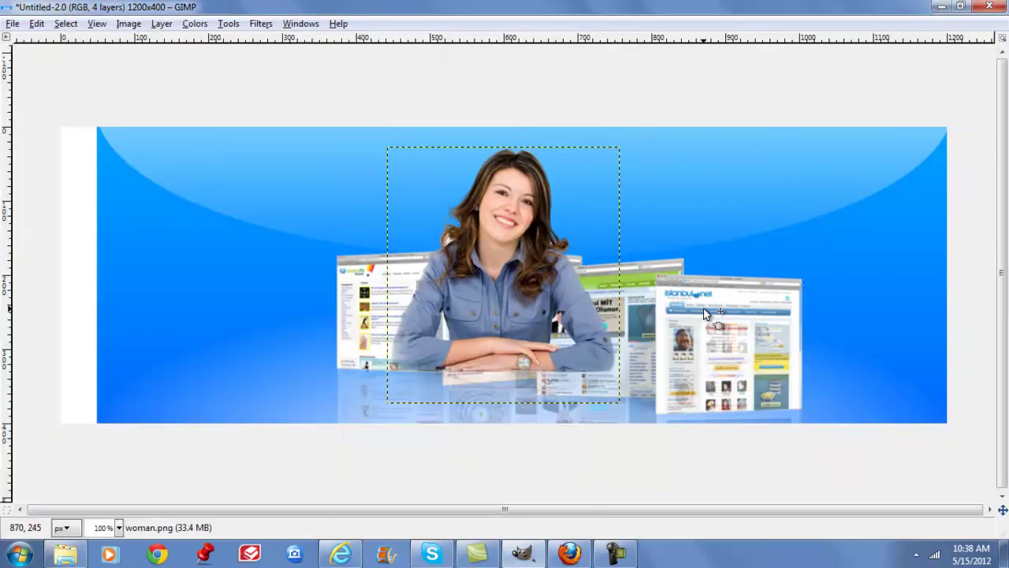
# Scale the woman photo layer down to 258×259 pixels
pyautogui.click(473, 16)
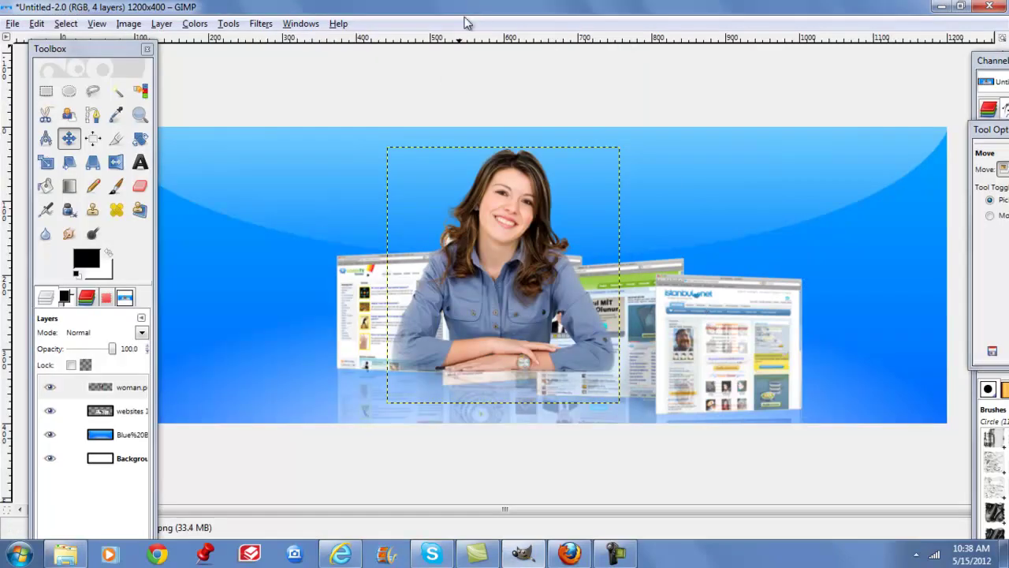
pyautogui.click(47, 162)
pyautogui.click(482, 304)
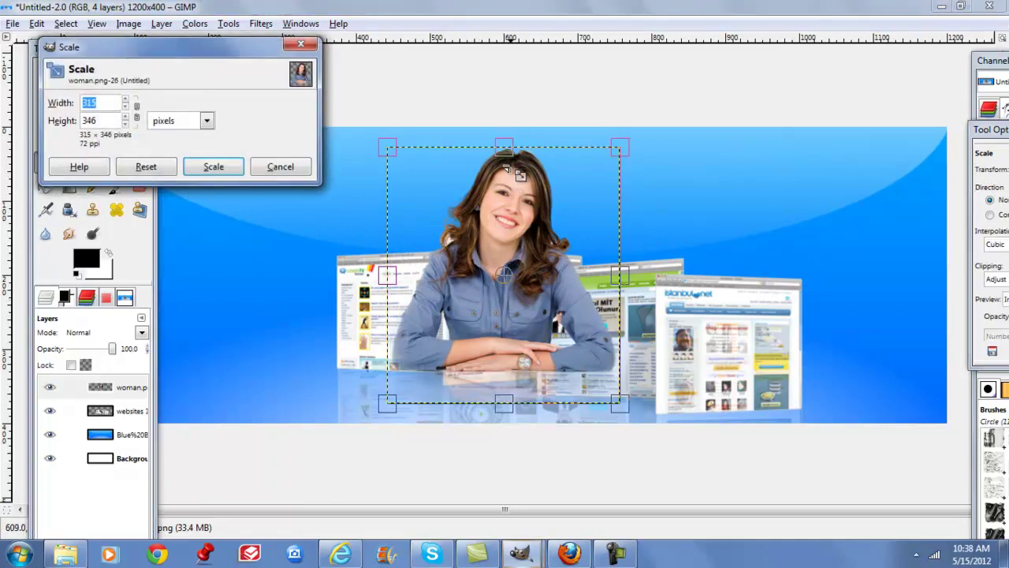
pyautogui.moveTo(518, 175); pyautogui.dragTo(518, 208)
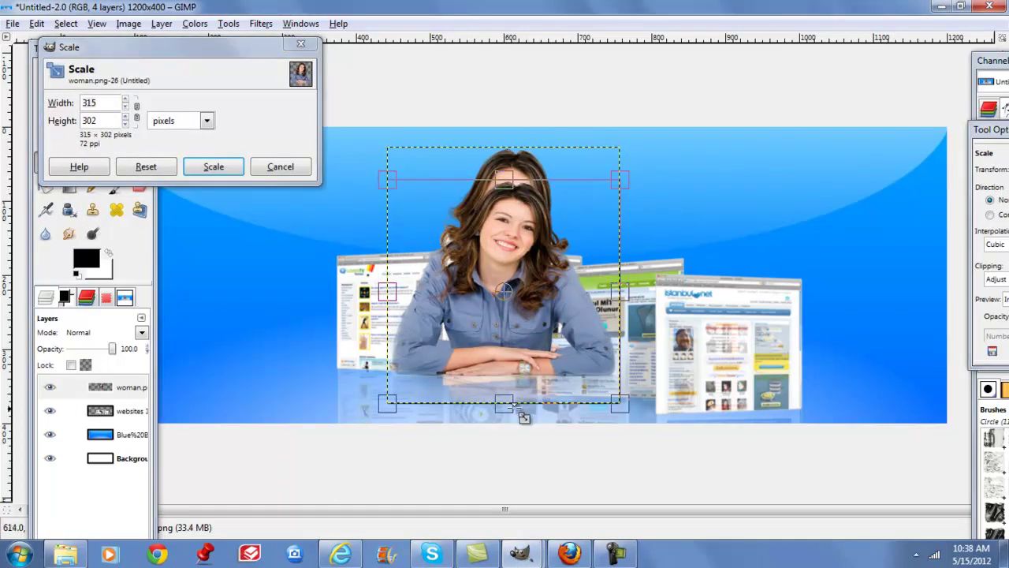
pyautogui.moveTo(522, 418); pyautogui.dragTo(522, 395)
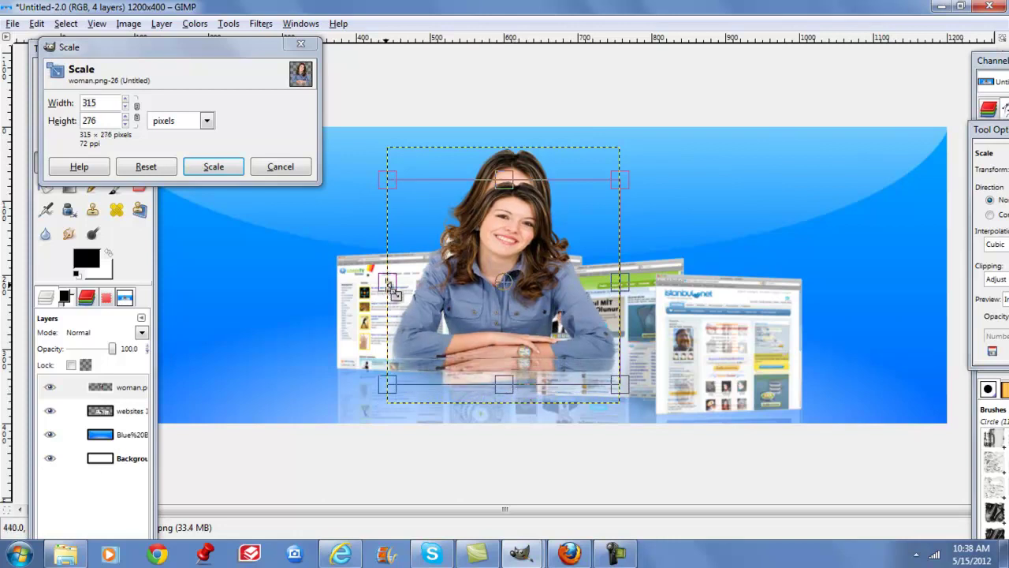
pyautogui.moveTo(388, 284); pyautogui.dragTo(408, 283)
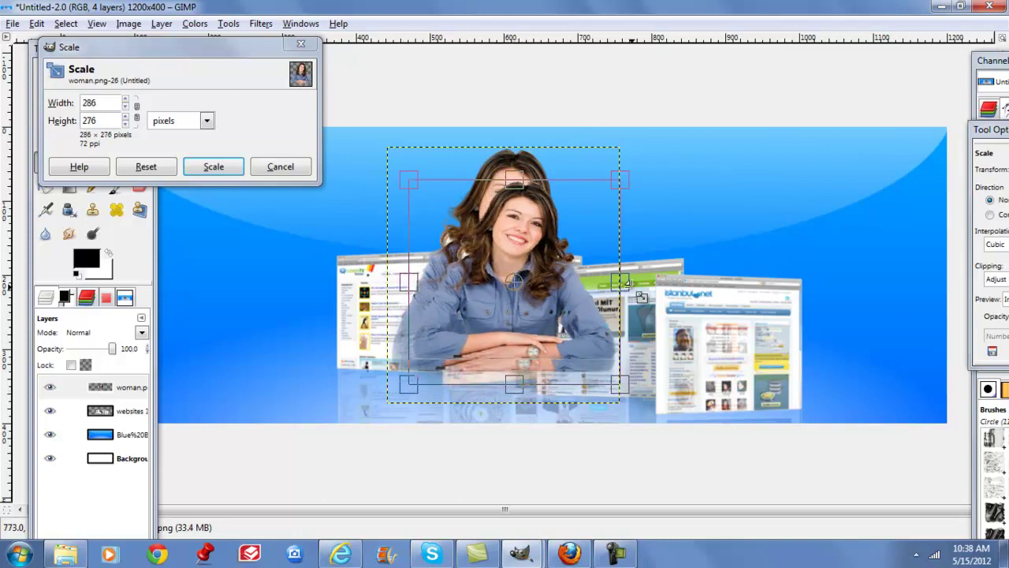
pyautogui.moveTo(627, 281); pyautogui.dragTo(601, 284)
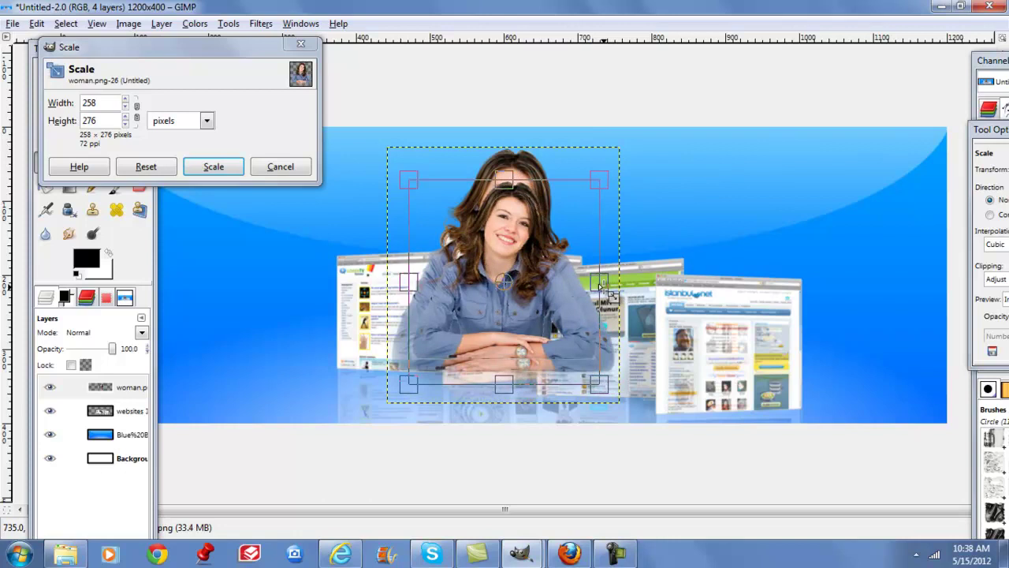
pyautogui.moveTo(505, 182); pyautogui.dragTo(509, 194)
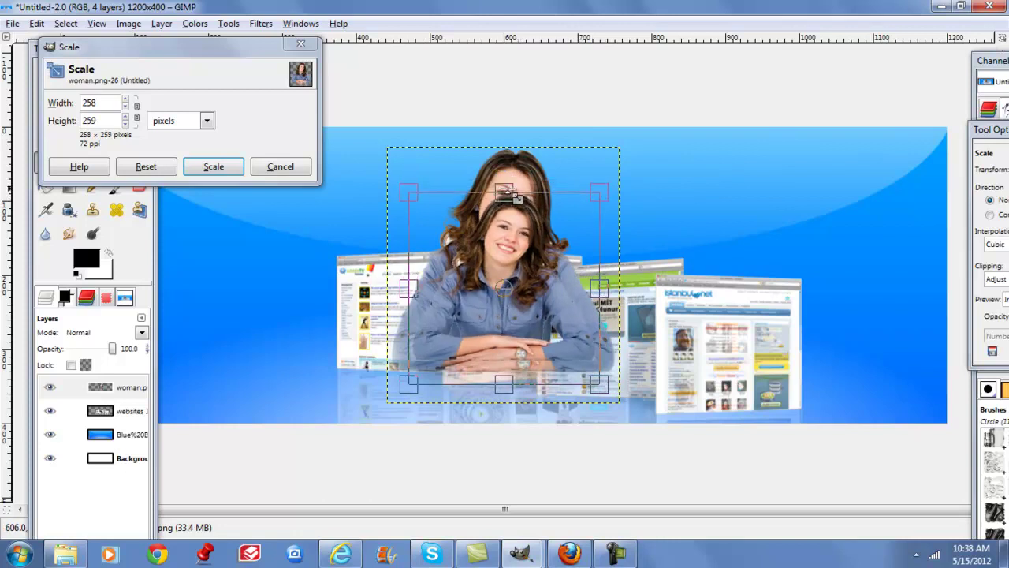
pyautogui.click(214, 166)
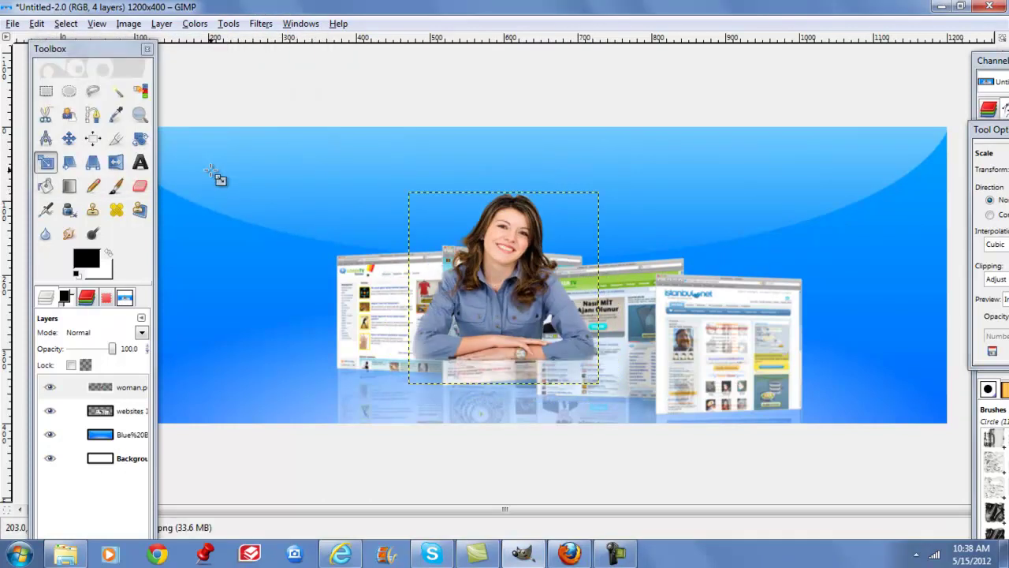
# Place the woman photo at the header's right and shift the screenshots slightly left and down
pyautogui.click(69, 138)
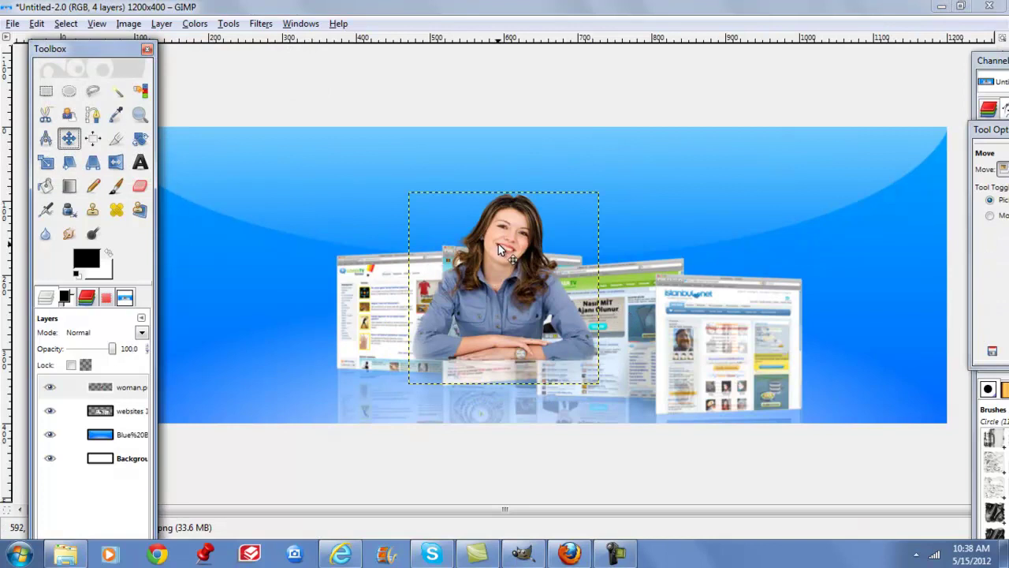
pyautogui.moveTo(498, 246); pyautogui.dragTo(718, 163)
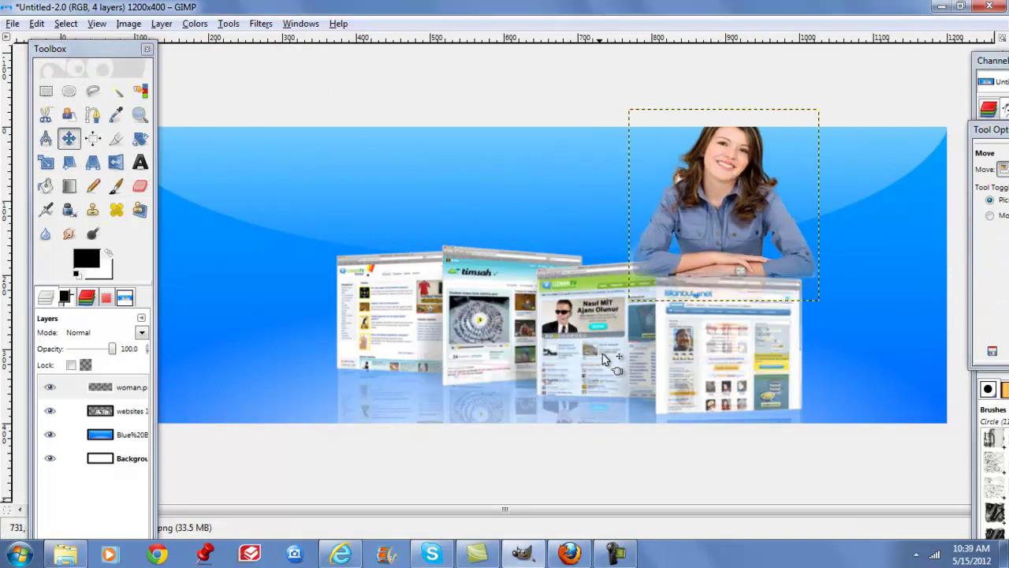
pyautogui.moveTo(523, 323); pyautogui.dragTo(503, 319)
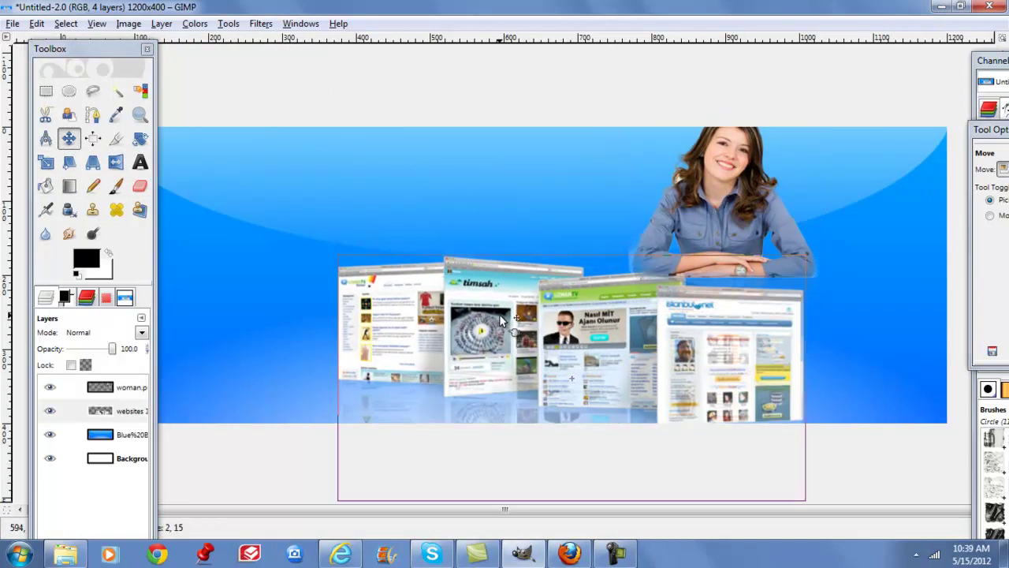
pyautogui.moveTo(726, 221); pyautogui.dragTo(729, 240)
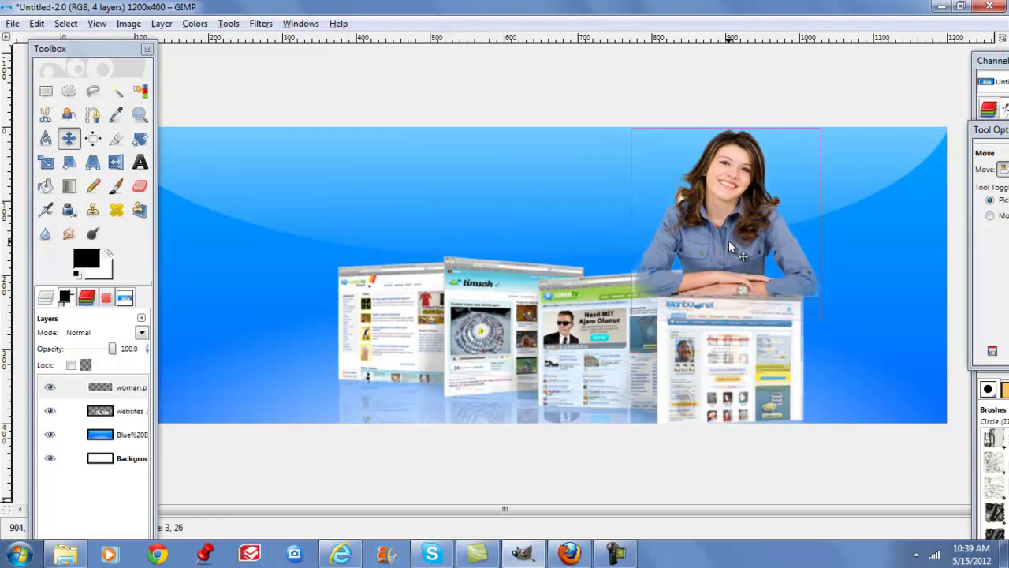
pyautogui.moveTo(480, 317); pyautogui.dragTo(474, 323)
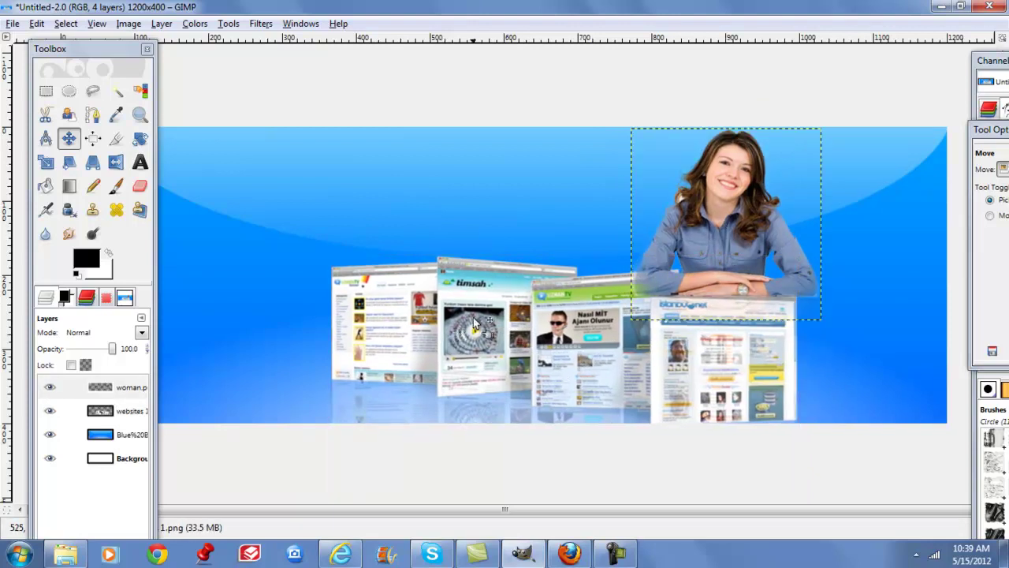
pyautogui.moveTo(691, 292); pyautogui.dragTo(689, 303)
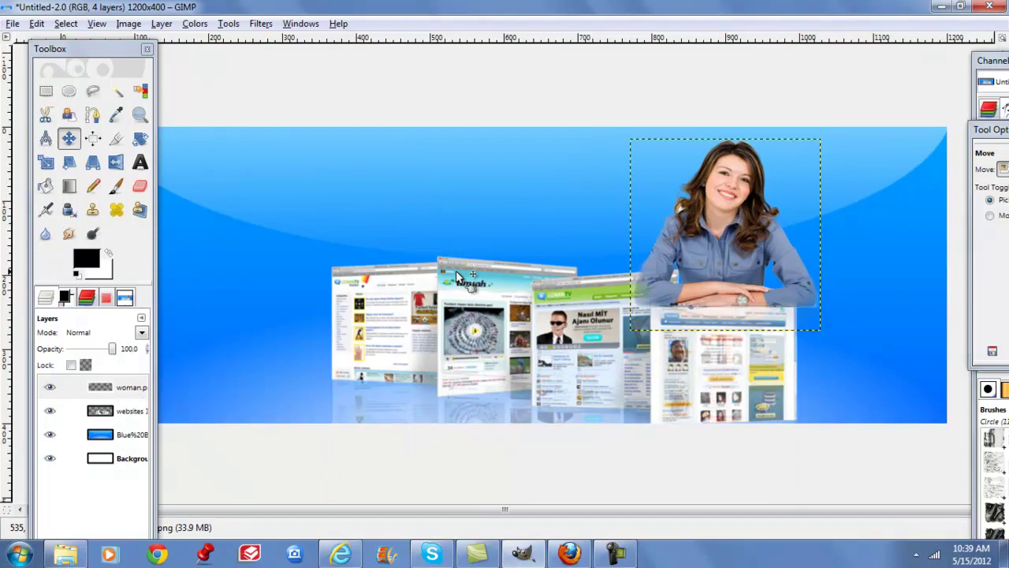
pyautogui.moveTo(113, 51); pyautogui.dragTo(71, 34)
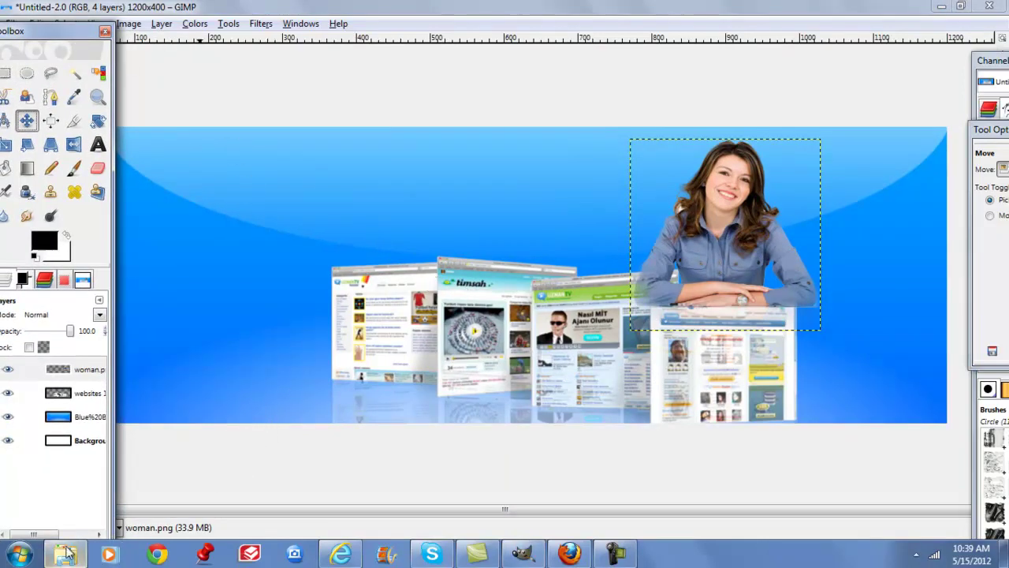
# Return to the Explorer png results and drag freeandeaqsy.png toward GIMP
pyautogui.moveTo(66, 555)
pyautogui.click(70, 516)
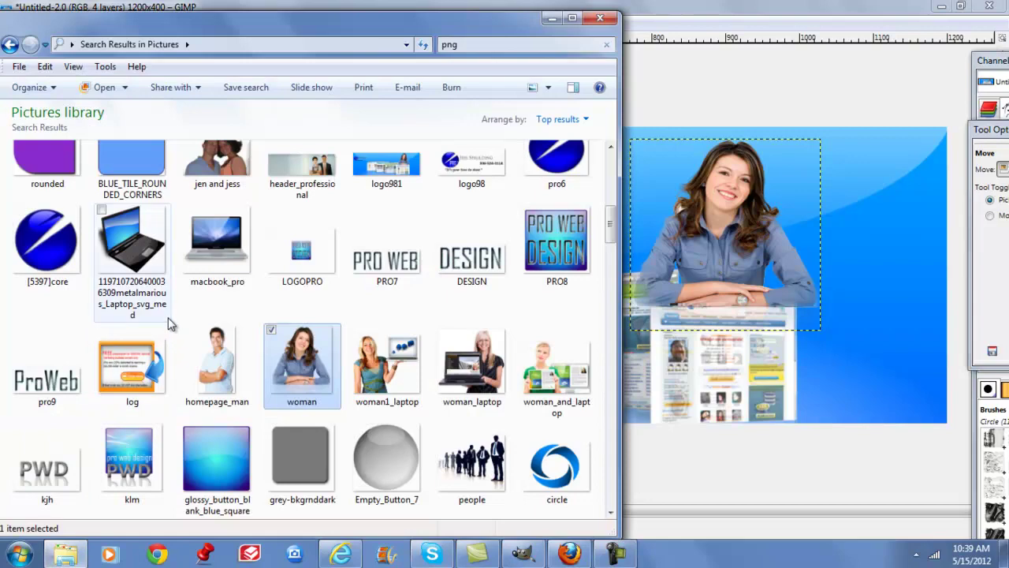
pyautogui.scroll(-10, 141, 245)
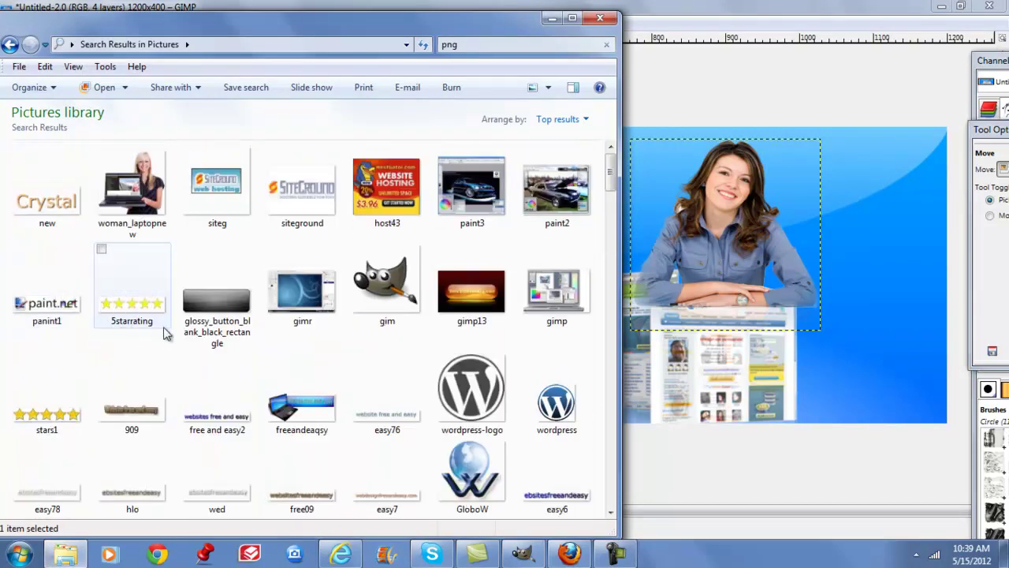
pyautogui.scroll(-15, 166, 333)
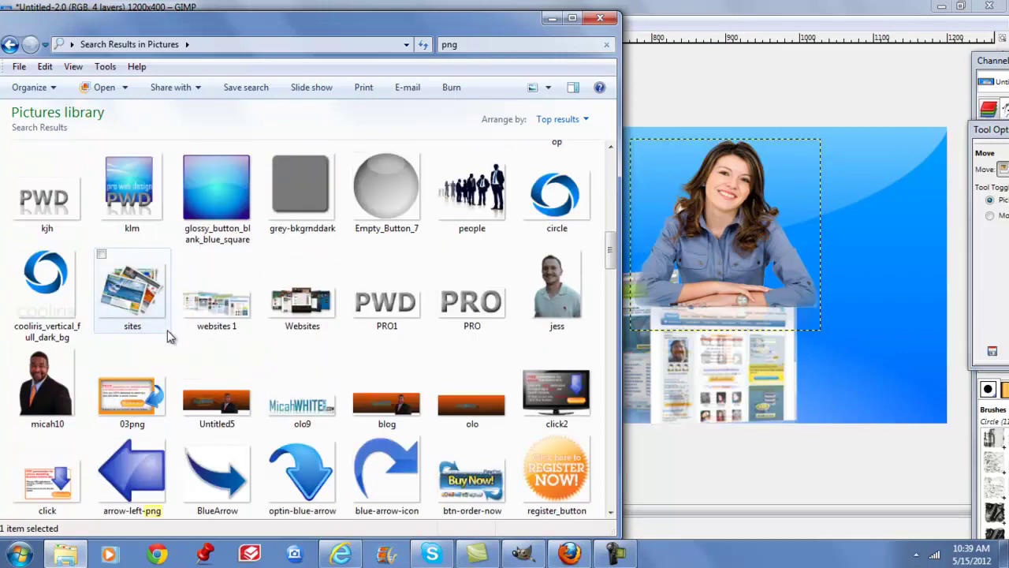
pyautogui.scroll(-10, 167, 335)
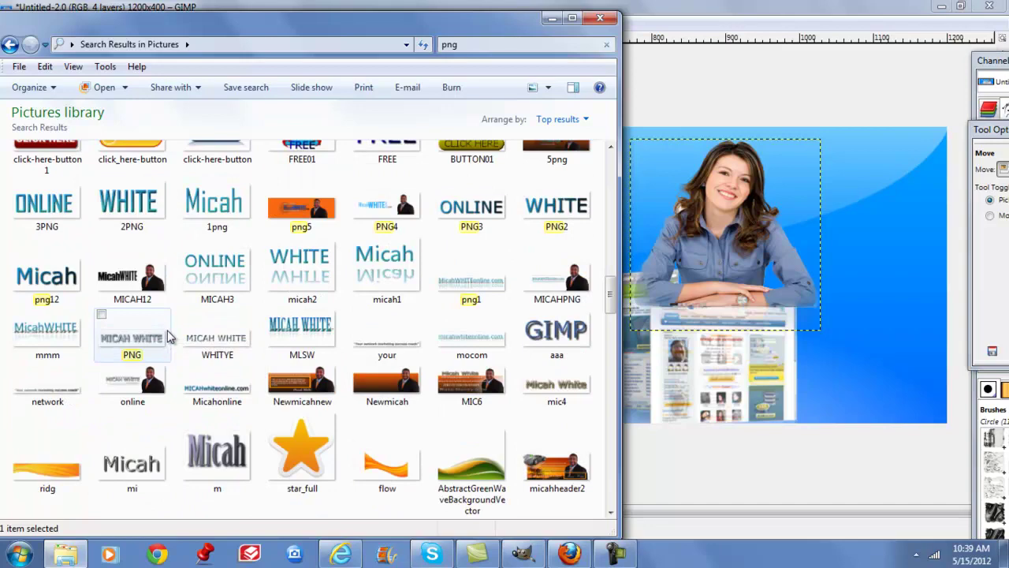
pyautogui.scroll(-5, 167, 335)
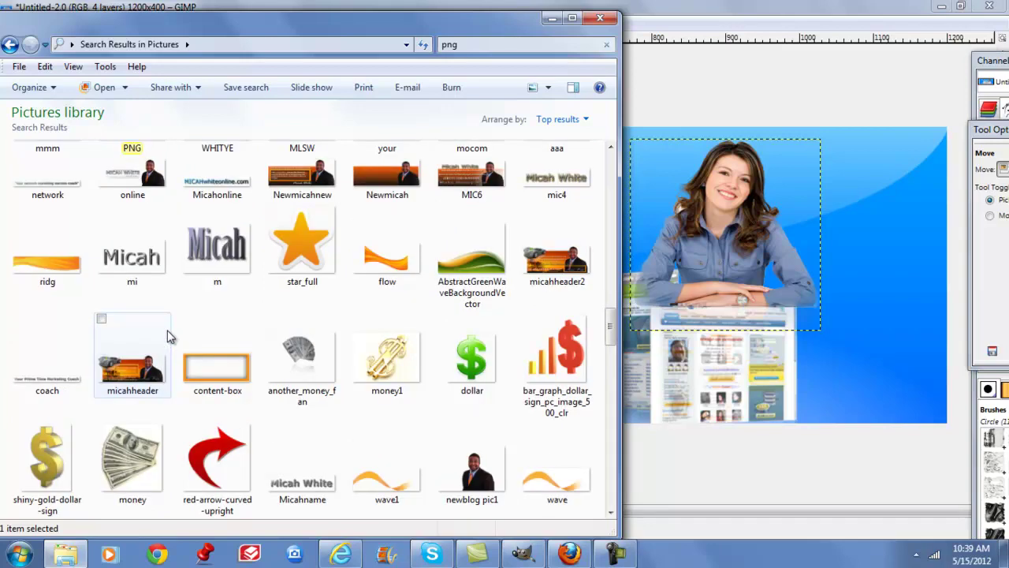
pyautogui.scroll(10, 167, 335)
pyautogui.scroll(5, 174, 338)
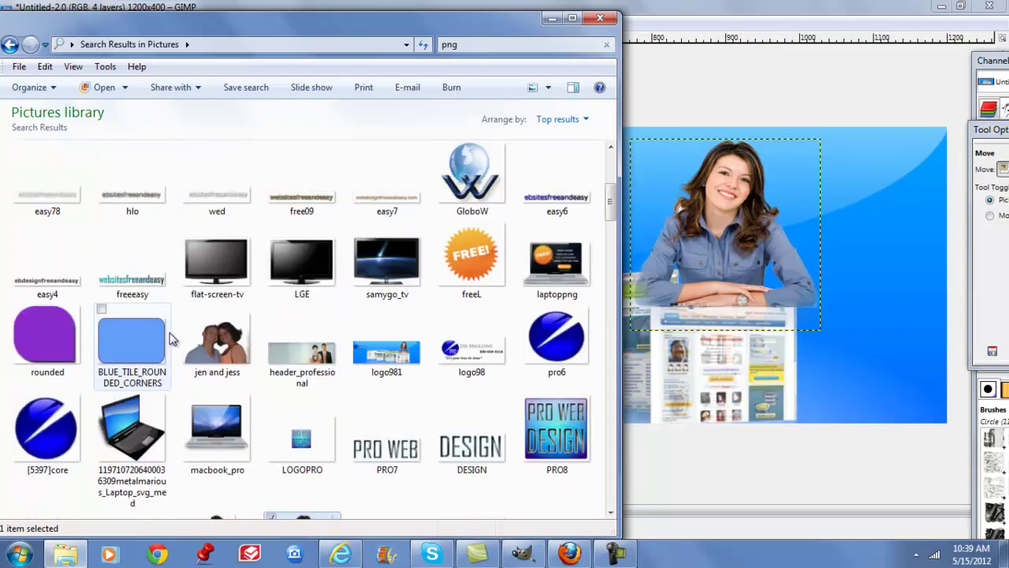
pyautogui.scroll(5, 173, 340)
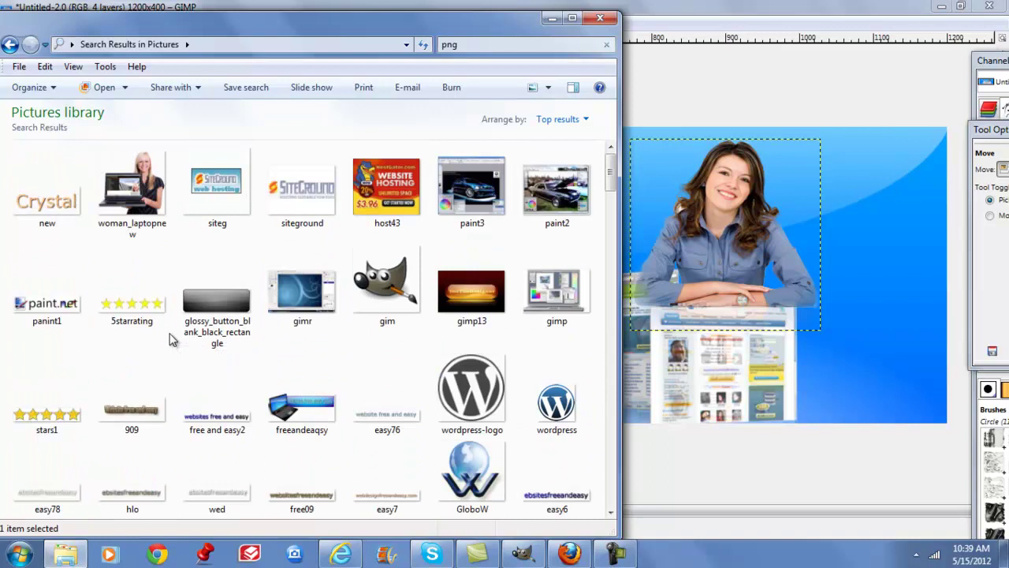
pyautogui.moveTo(316, 412); pyautogui.dragTo(666, 327)
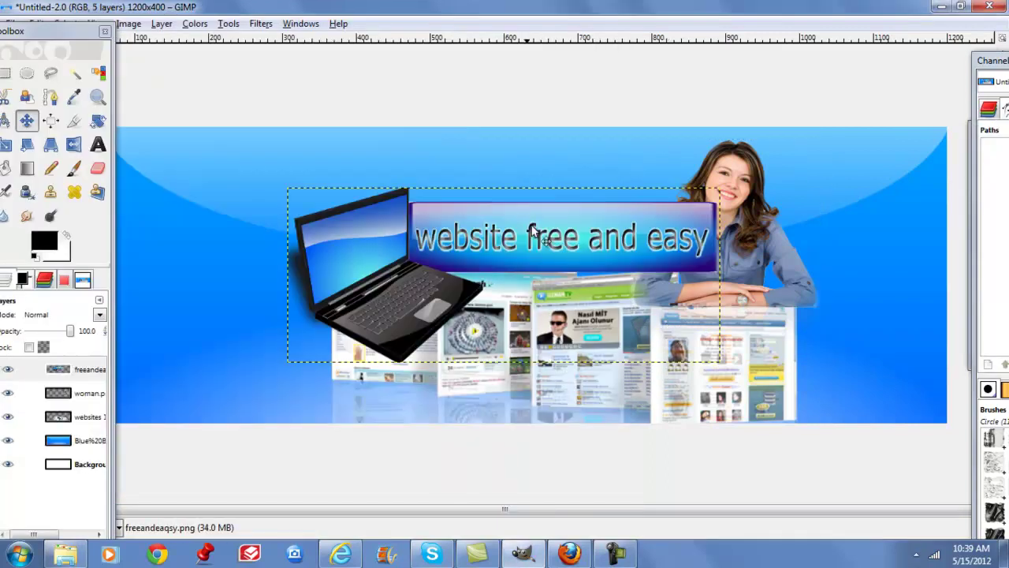
# Drop freeandeaqsy.png in as a layer at upper left, moving the woman photo ~50 px right
pyautogui.moveTo(533, 242); pyautogui.dragTo(351, 207)
pyautogui.moveTo(749, 241); pyautogui.dragTo(789, 241)
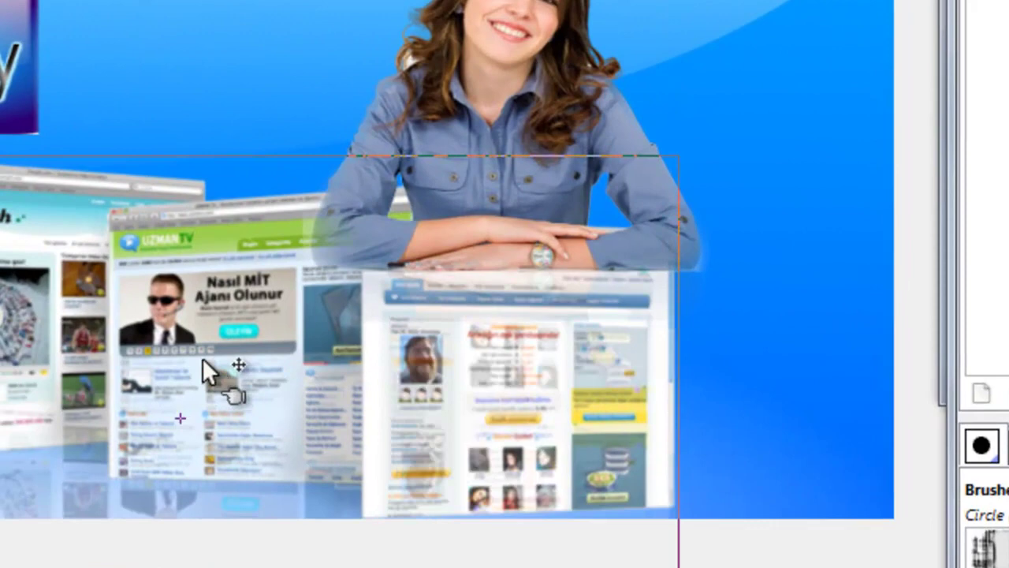
pyautogui.moveTo(618, 343); pyautogui.dragTo(627, 348)
pyautogui.moveTo(220, 362); pyautogui.dragTo(214, 362)
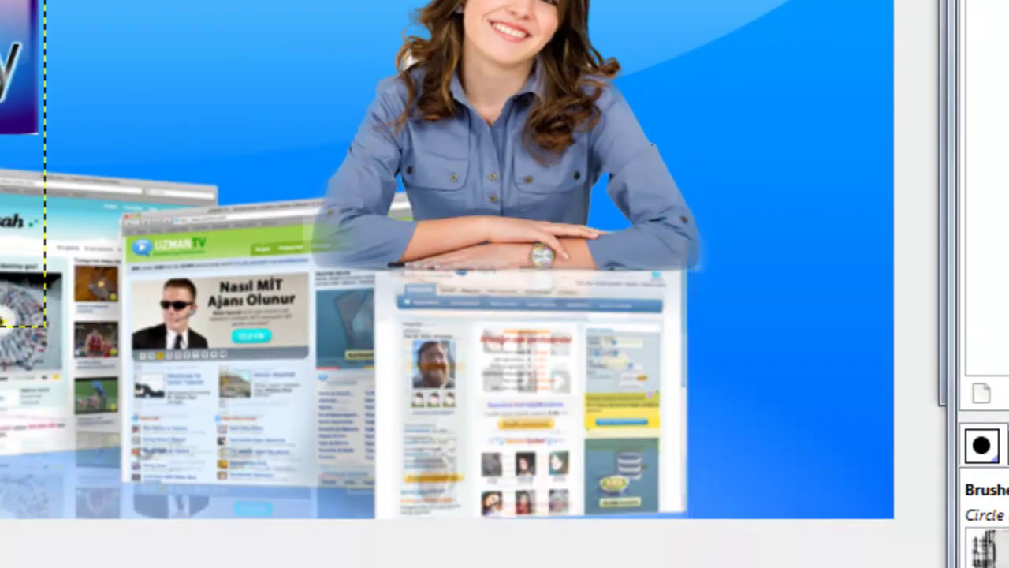
pyautogui.moveTo(15, 300); pyautogui.dragTo(27, 250)
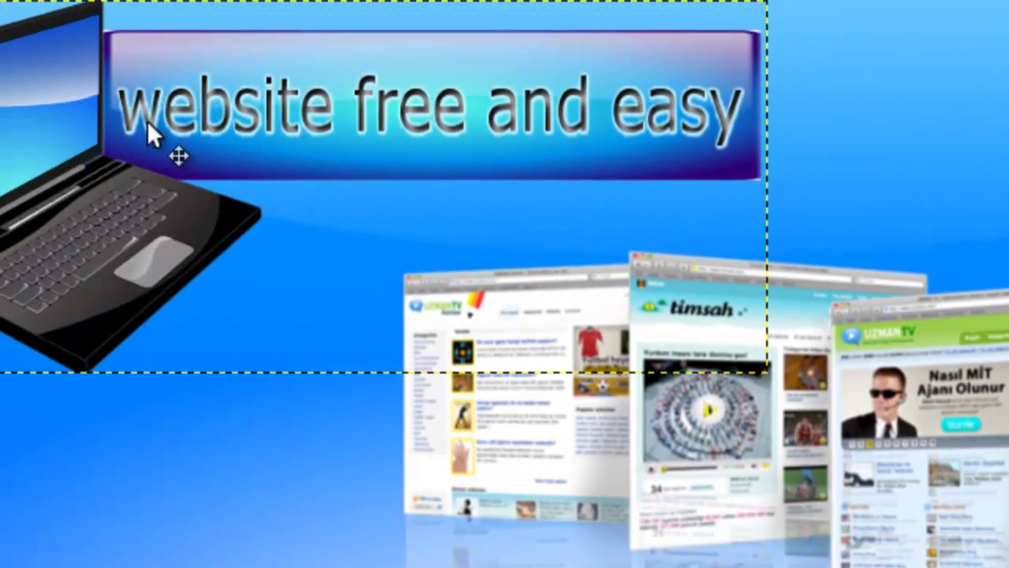
# Undo the freeandeaqsy layer from the canvas menu and move the Toolbox aside
pyautogui.rightClick(147, 127)
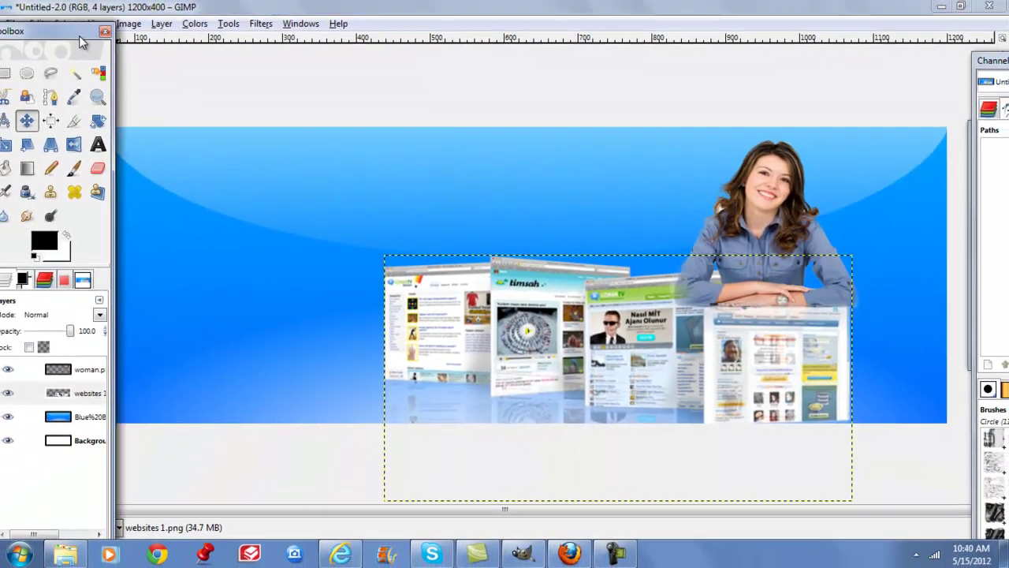
pyautogui.moveTo(78, 35); pyautogui.dragTo(108, 63)
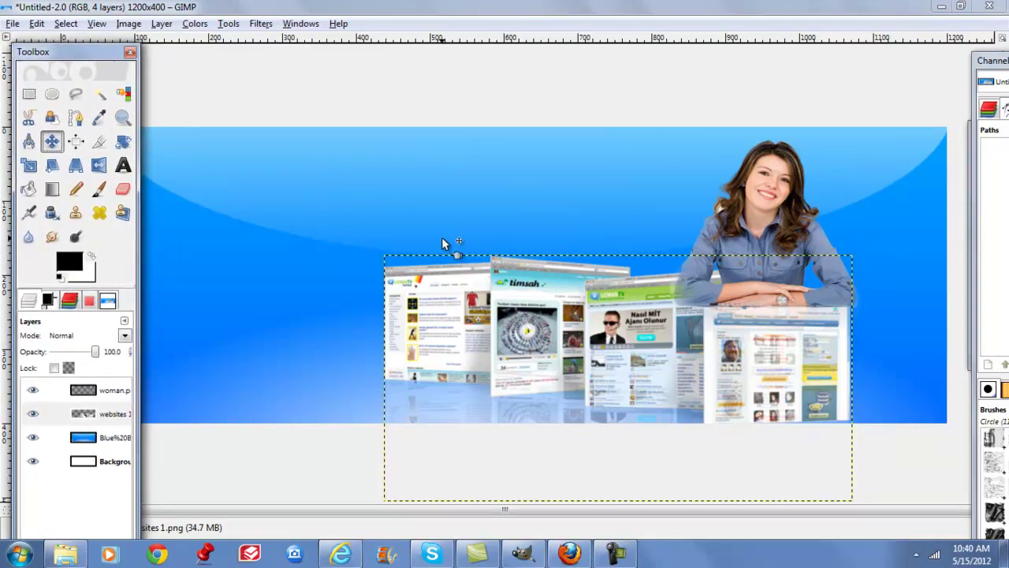